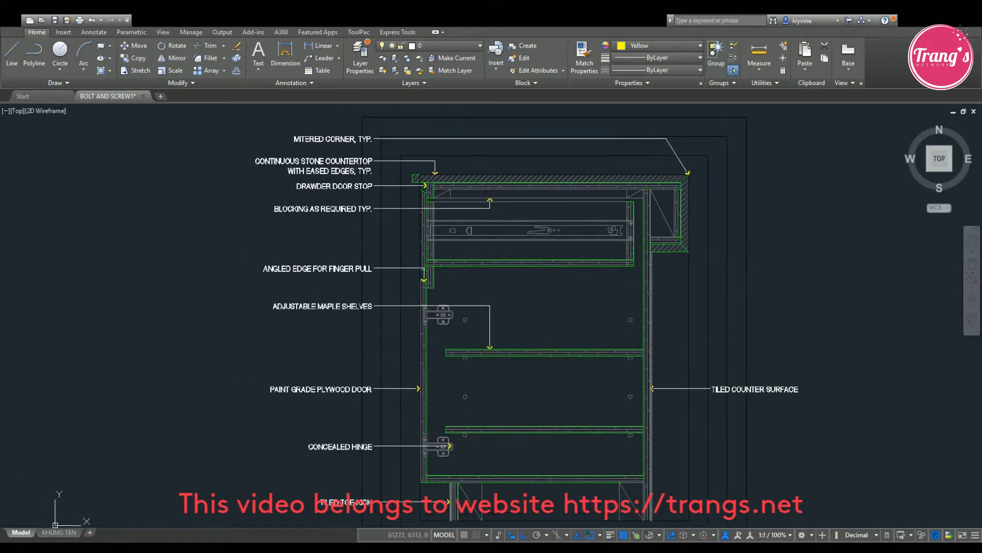
# Step: Examine the stone countertop, its mitered corner and the board beneath it in the cabinet section
pyautogui.moveTo(464, 214)
pyautogui.mouseDown(button='middle')
pyautogui.moveTo(448, 237)
pyautogui.moveTo(455, 219)
pyautogui.moveTo(470, 244)
pyautogui.mouseUp(button='middle')
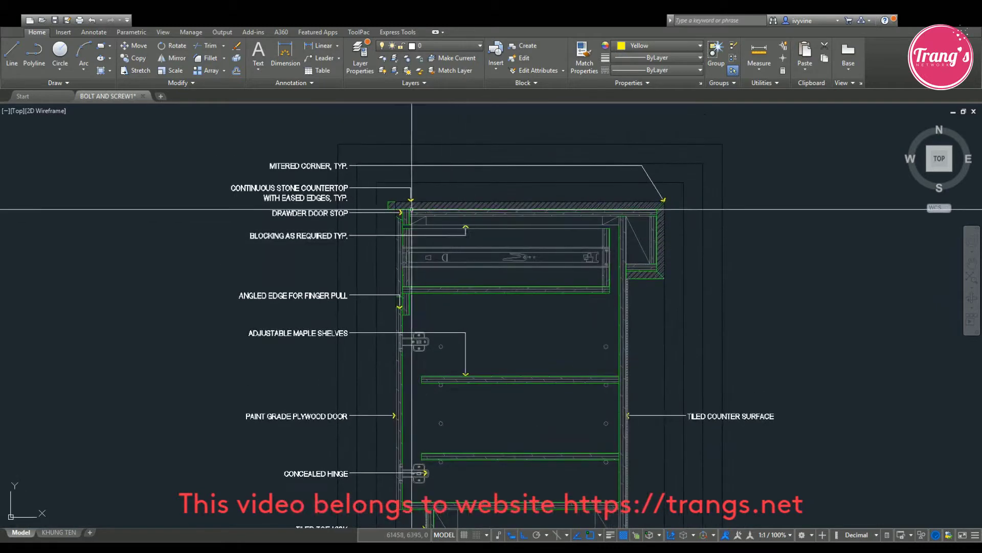
pyautogui.scroll(2, 411, 209)
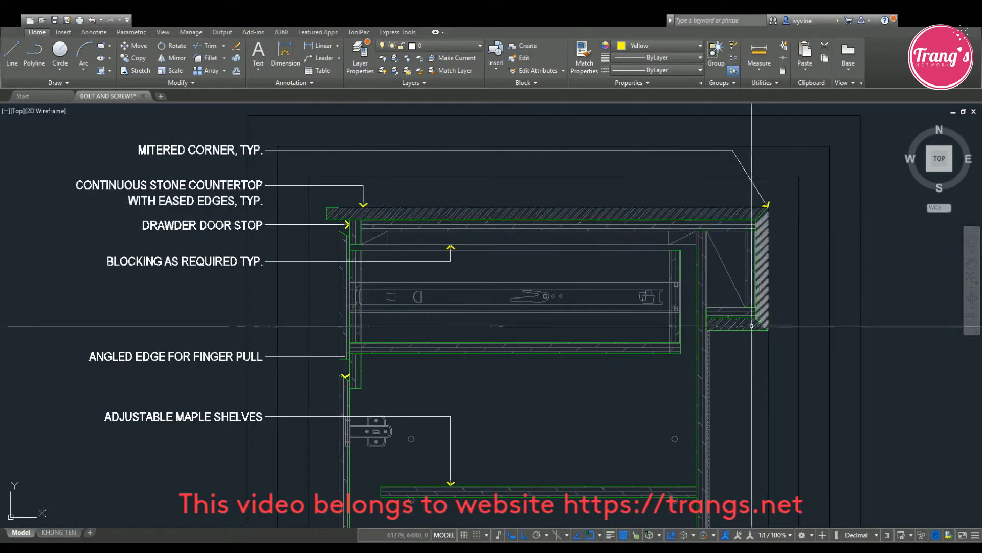
pyautogui.scroll(2, 381, 232)
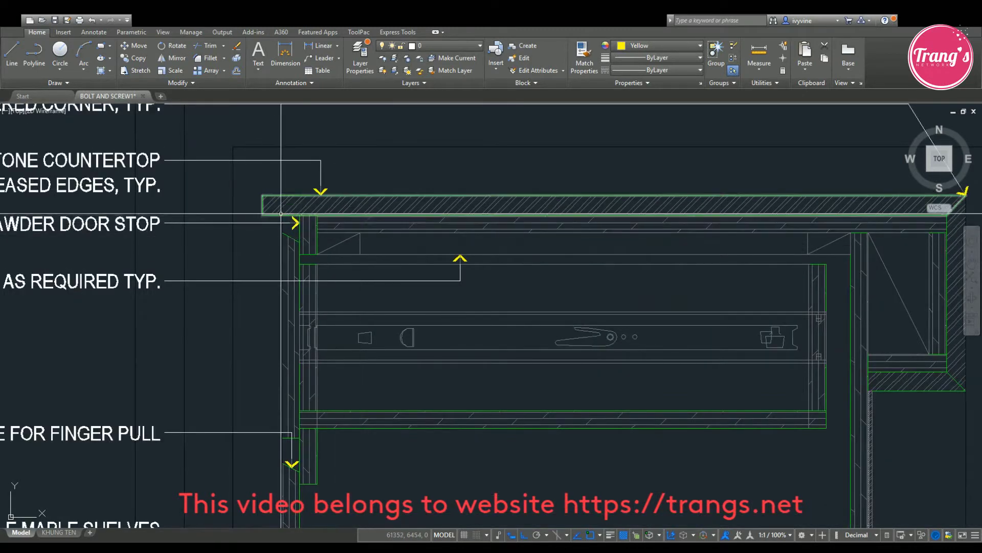
pyautogui.scroll(-2, 279, 207)
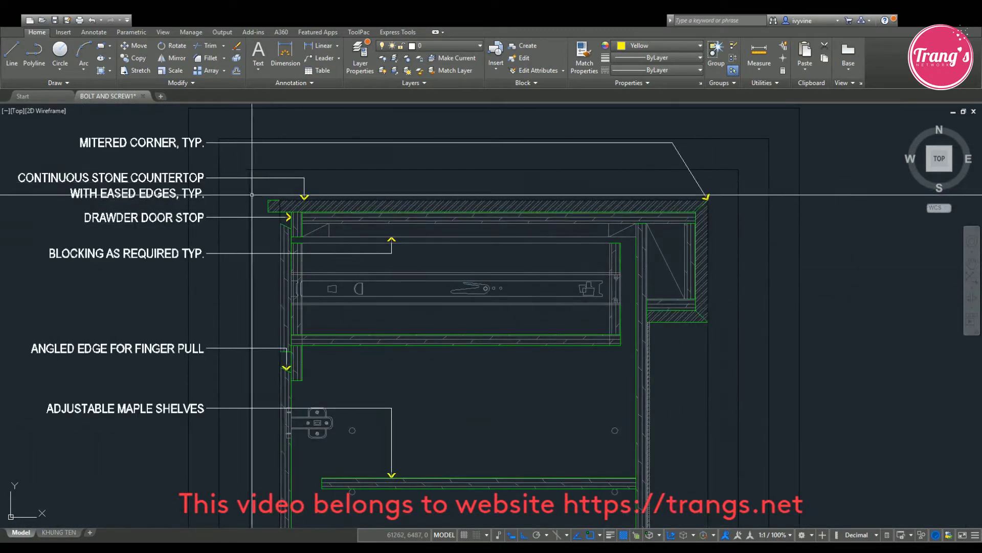
pyautogui.scroll(4, 312, 218)
pyautogui.scroll(-2, 241, 215)
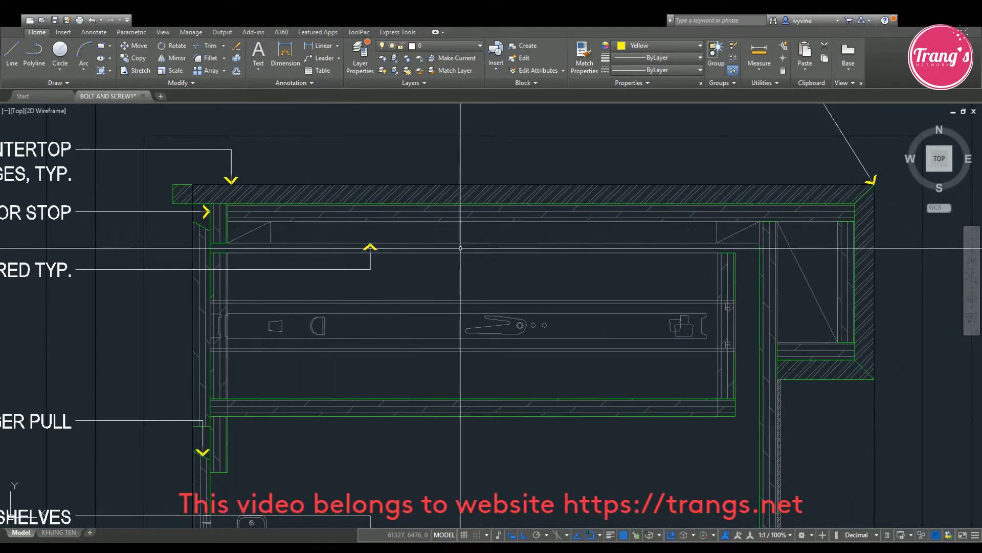
pyautogui.scroll(-2, 460, 248)
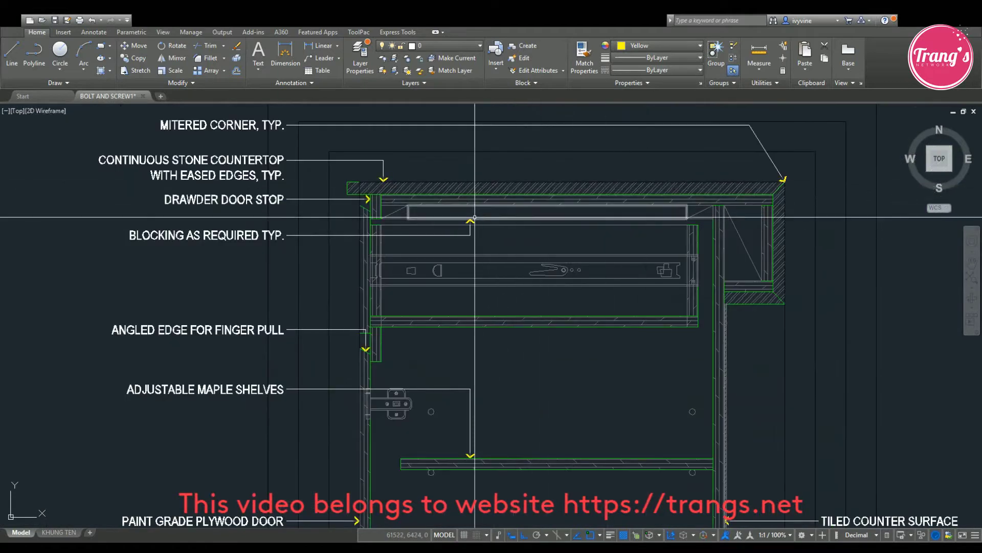
pyautogui.scroll(4, 389, 203)
pyautogui.scroll(-2, 676, 218)
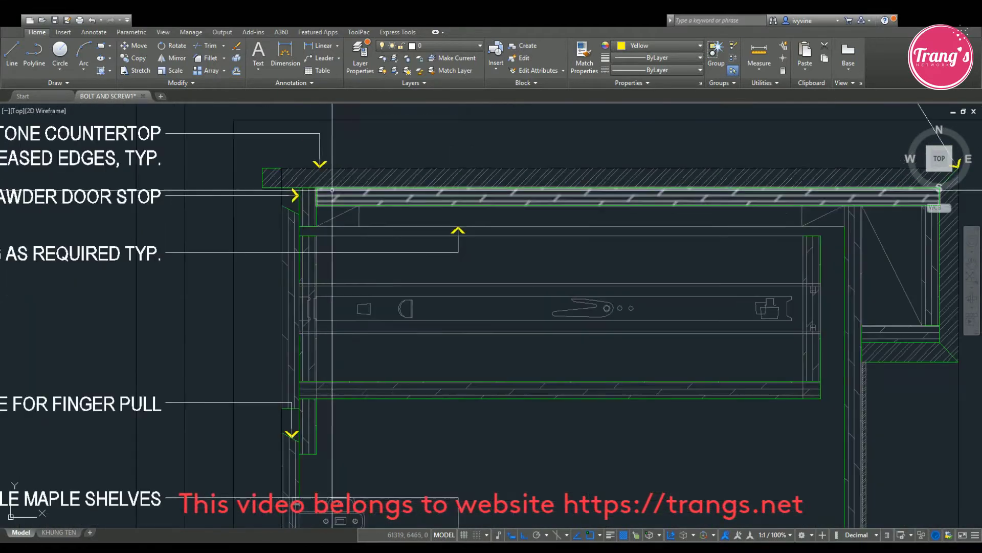
pyautogui.moveTo(638, 213); pyautogui.dragTo(564, 221, button='middle')
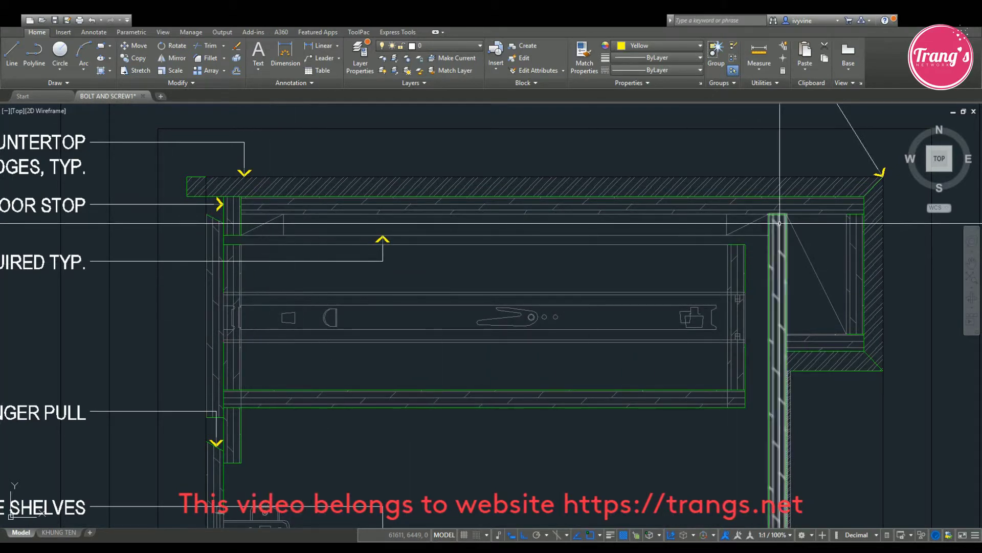
# Step: Examine the blocking and the drawer door stop beneath the countertop's front edge
pyautogui.scroll(-5, 419, 220)
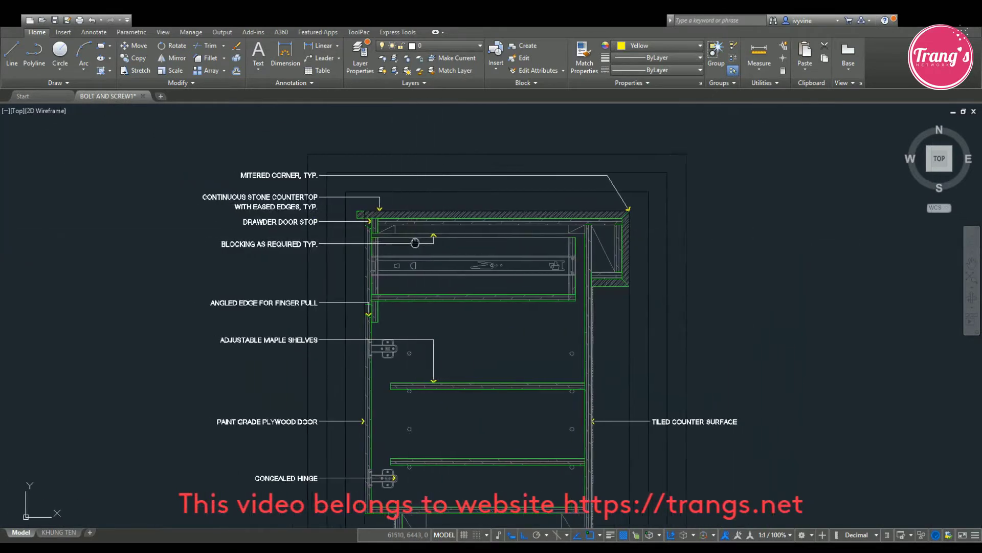
pyautogui.scroll(3, 374, 219)
pyautogui.scroll(3, 375, 219)
pyautogui.scroll(-5, 389, 219)
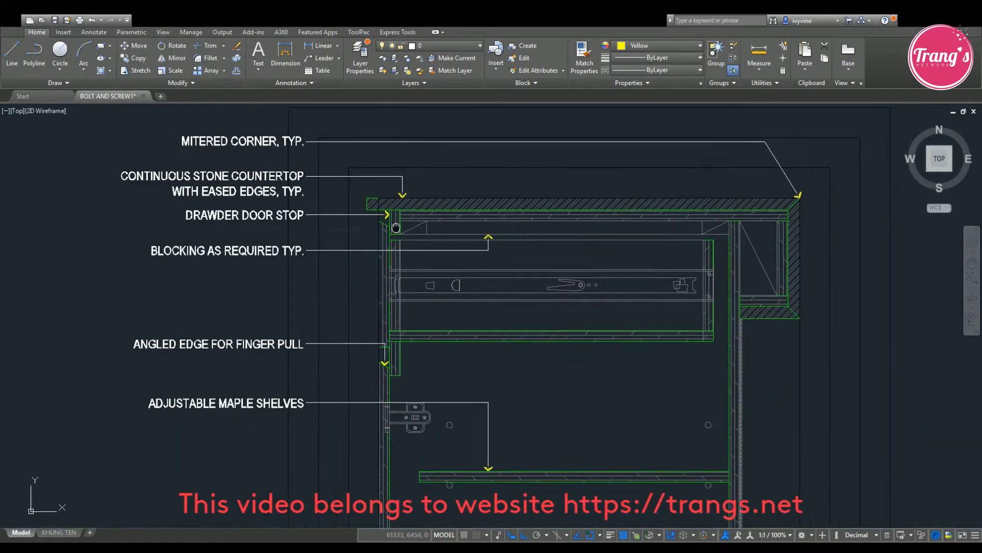
pyautogui.scroll(6, 399, 219)
pyautogui.scroll(-5, 471, 194)
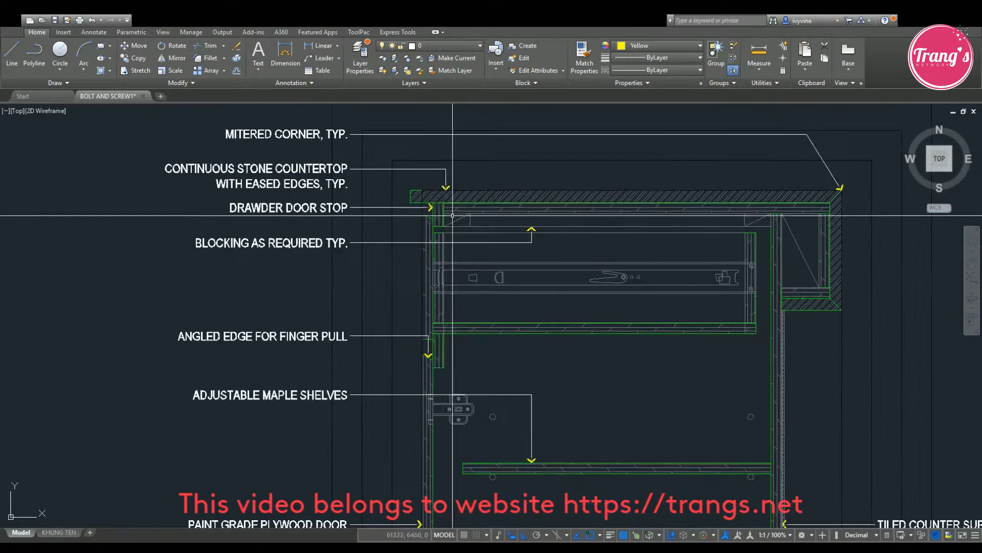
pyautogui.scroll(5, 397, 220)
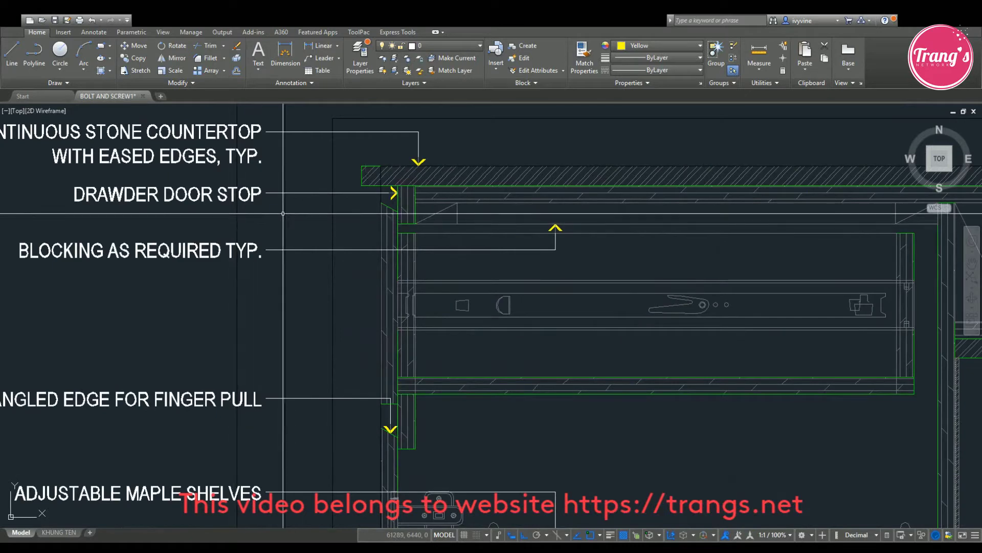
pyautogui.moveTo(377, 197); pyautogui.dragTo(390, 204, button='middle')
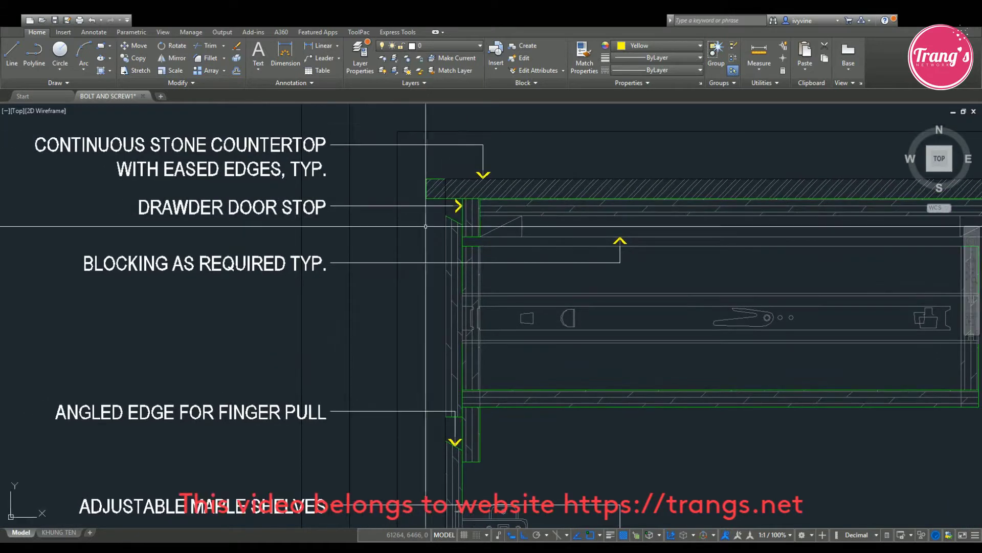
pyautogui.scroll(2, 351, 194)
pyautogui.moveTo(475, 212); pyautogui.dragTo(538, 231, button='middle')
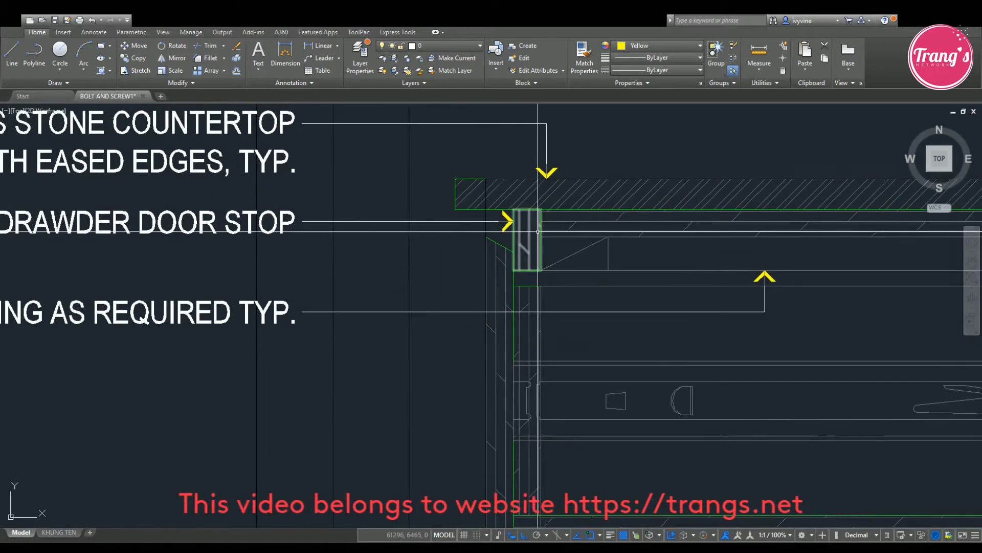
# Step: Examine the drawer front's angled top edge and the construction of the drawer box behind it
pyautogui.scroll(-4, 524, 224)
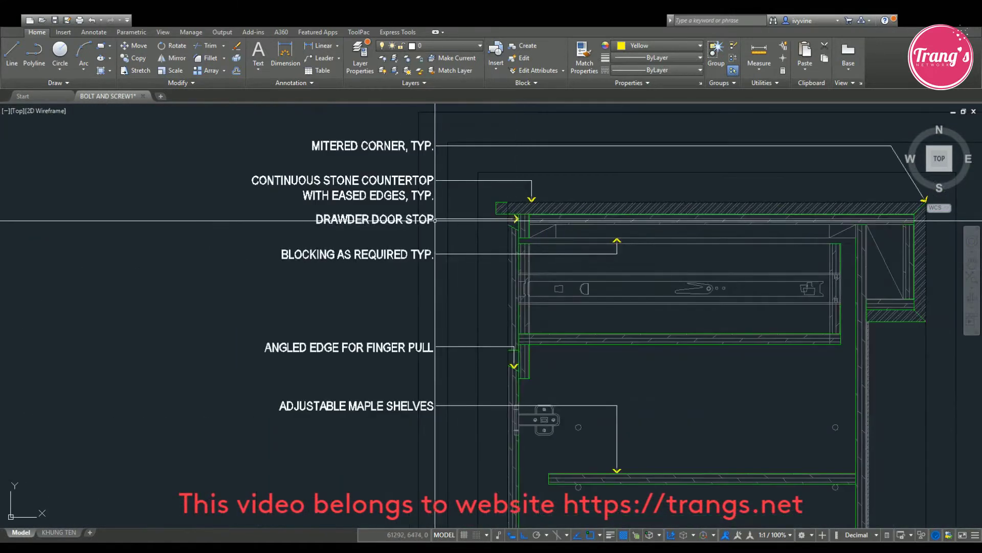
pyautogui.scroll(2, 460, 222)
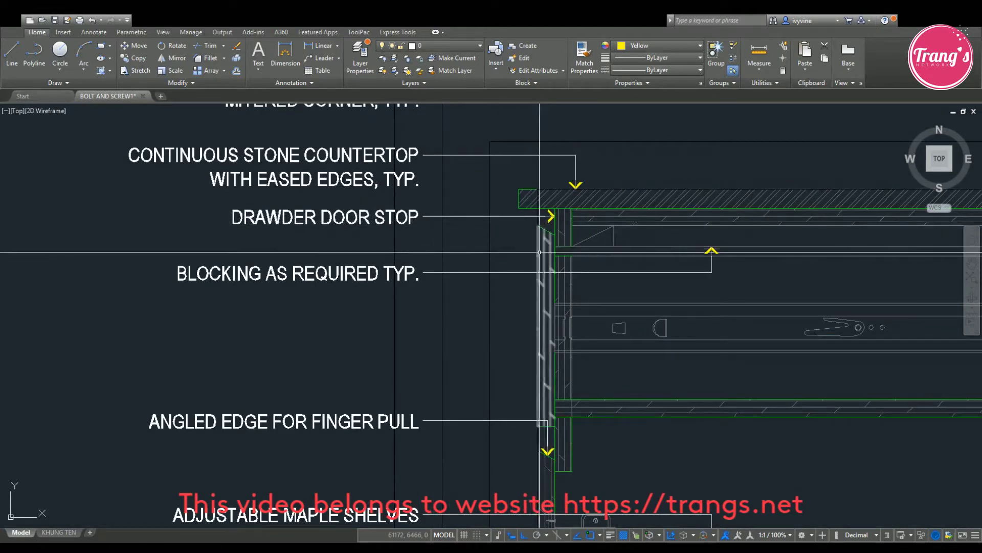
pyautogui.moveTo(549, 267); pyautogui.dragTo(482, 266, button='middle')
pyautogui.scroll(2, 479, 230)
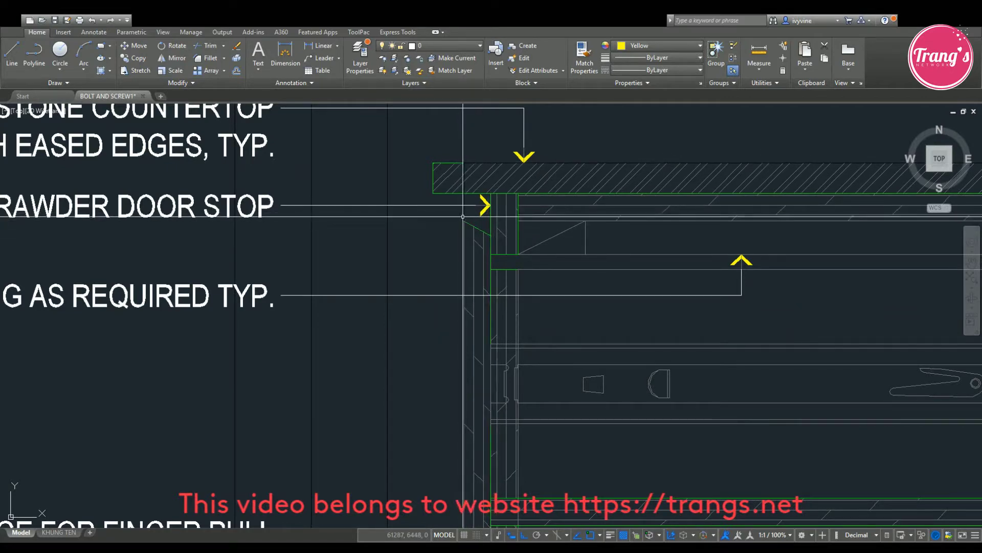
pyautogui.scroll(-4, 482, 222)
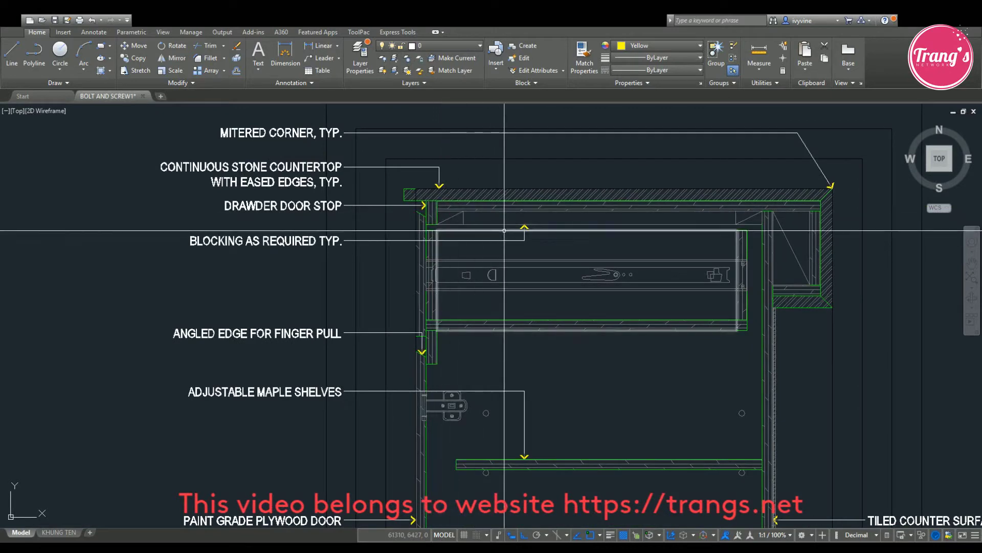
pyautogui.moveTo(522, 249); pyautogui.dragTo(490, 252, button='middle')
pyautogui.moveTo(439, 279); pyautogui.dragTo(447, 279, button='middle')
pyautogui.moveTo(631, 322); pyautogui.dragTo(537, 308, button='middle')
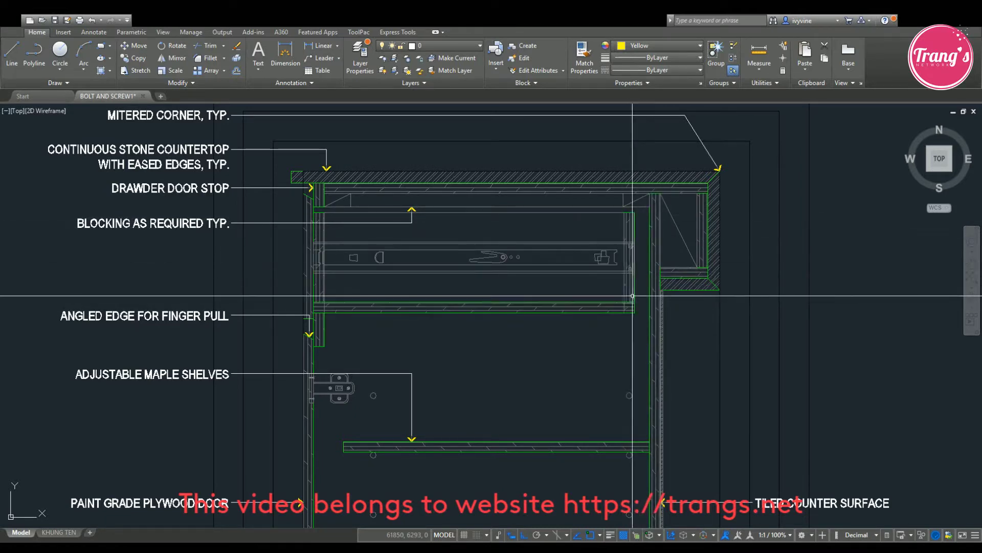
pyautogui.moveTo(543, 326); pyautogui.dragTo(580, 310, button='middle')
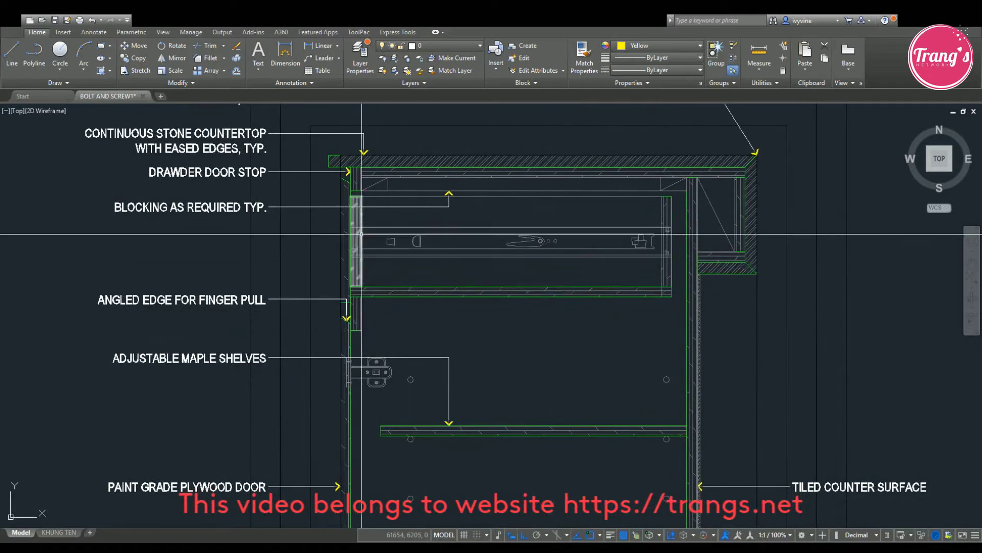
# Step: Examine the angled finger-pull edge between the drawer front and door, and the drawer slide
pyautogui.moveTo(282, 256)
pyautogui.mouseDown(button='middle')
pyautogui.moveTo(262, 240)
pyautogui.moveTo(268, 228)
pyautogui.mouseUp(button='middle')
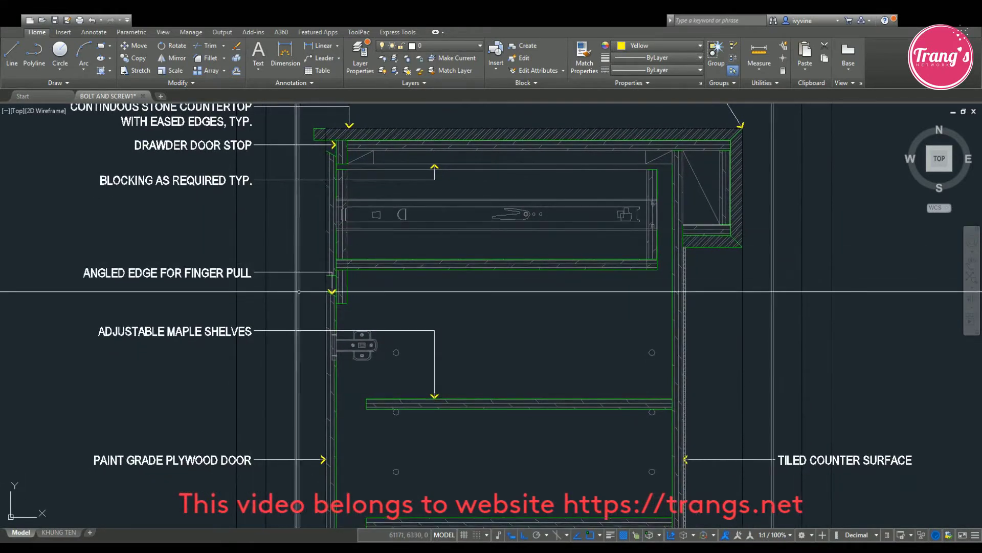
pyautogui.moveTo(330, 295); pyautogui.dragTo(325, 266, button='middle')
pyautogui.scroll(2, 324, 265)
pyautogui.scroll(-4, 325, 264)
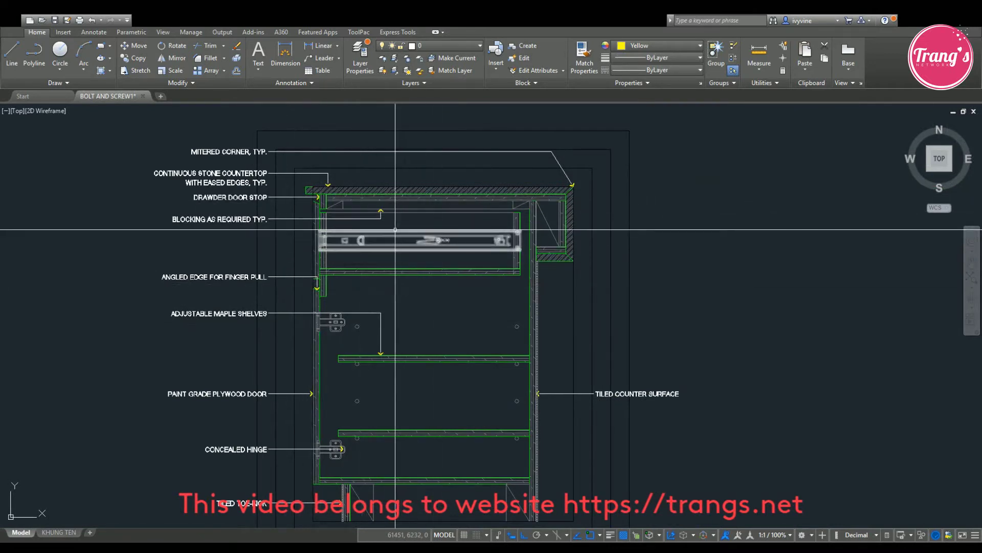
pyautogui.scroll(2, 450, 208)
pyautogui.scroll(2, 501, 210)
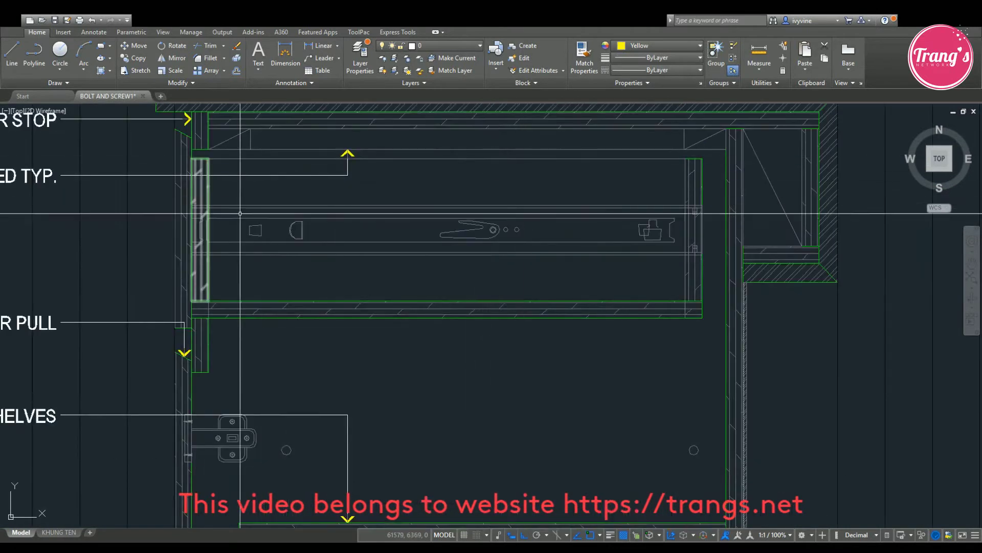
pyautogui.scroll(-4, 284, 245)
pyautogui.scroll(2, 206, 275)
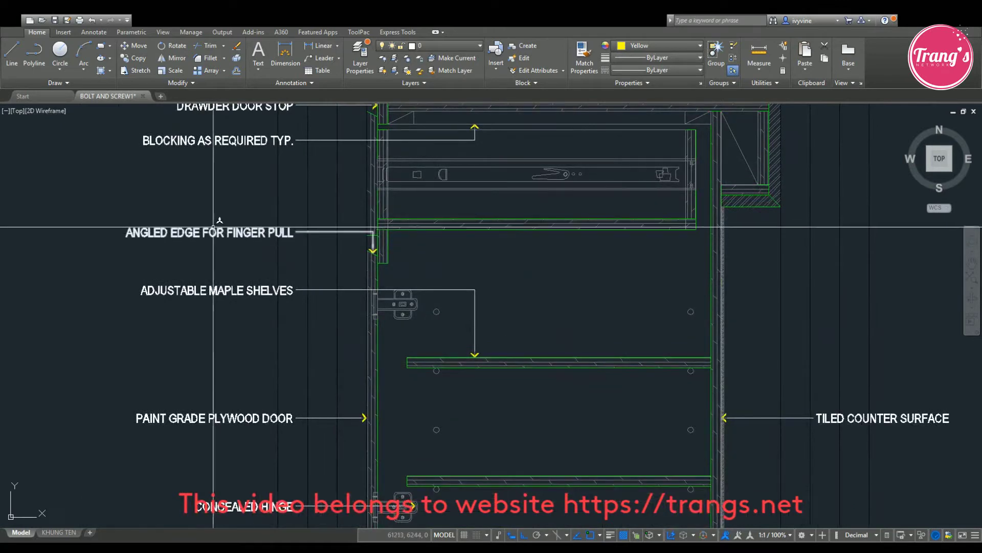
# Step: Examine the plywood door, its concealed hinges and the adjustable maple shelves with their support holes
pyautogui.moveTo(340, 366); pyautogui.dragTo(325, 294, button='middle')
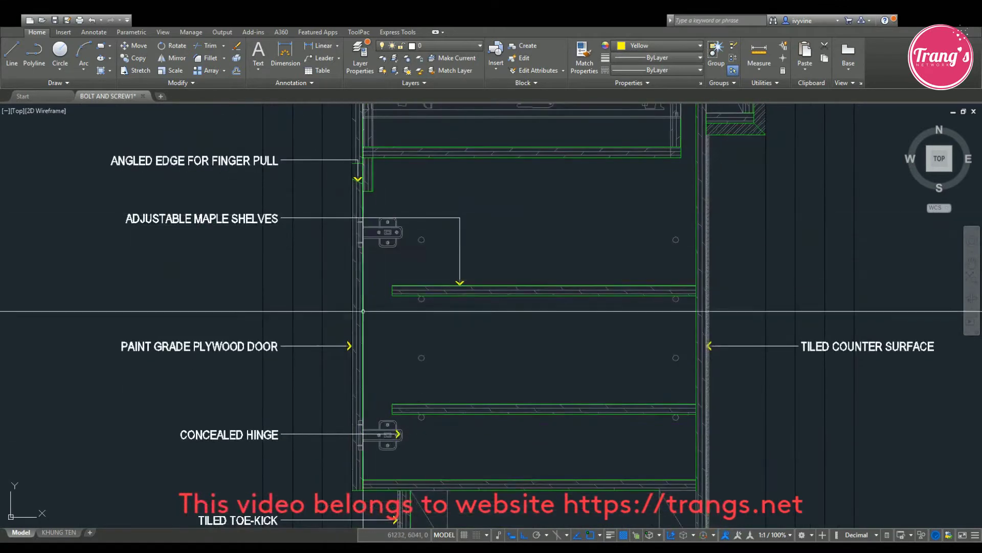
pyautogui.moveTo(350, 193); pyautogui.dragTo(370, 287, button='middle')
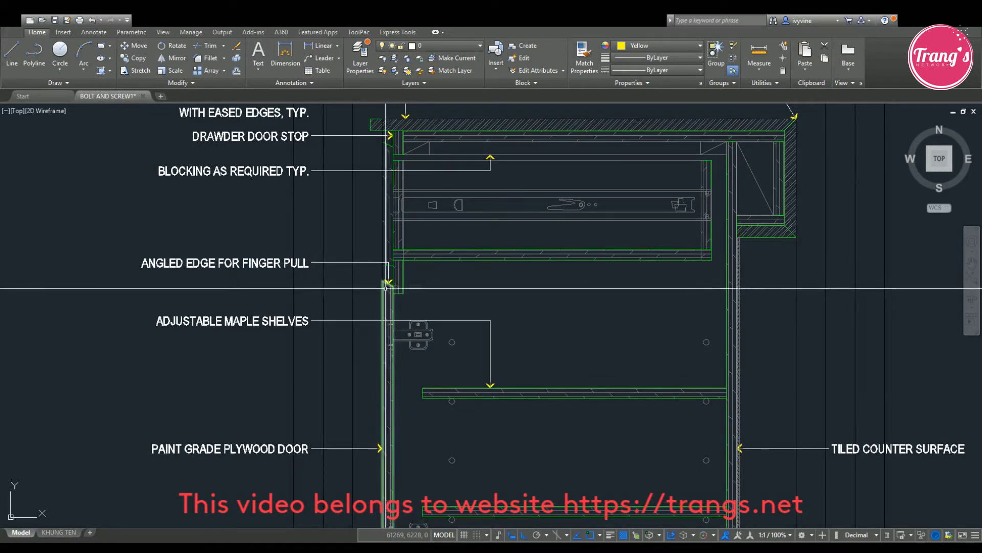
pyautogui.moveTo(395, 287)
pyautogui.mouseDown(button='middle')
pyautogui.moveTo(400, 263)
pyautogui.moveTo(404, 280)
pyautogui.moveTo(389, 233)
pyautogui.mouseUp(button='middle')
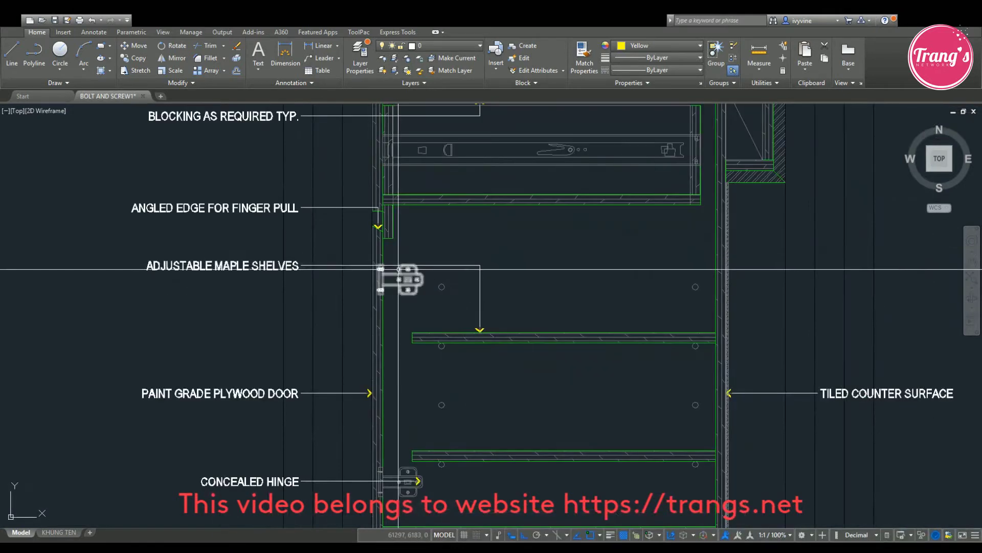
pyautogui.moveTo(401, 283); pyautogui.dragTo(338, 227, button='middle')
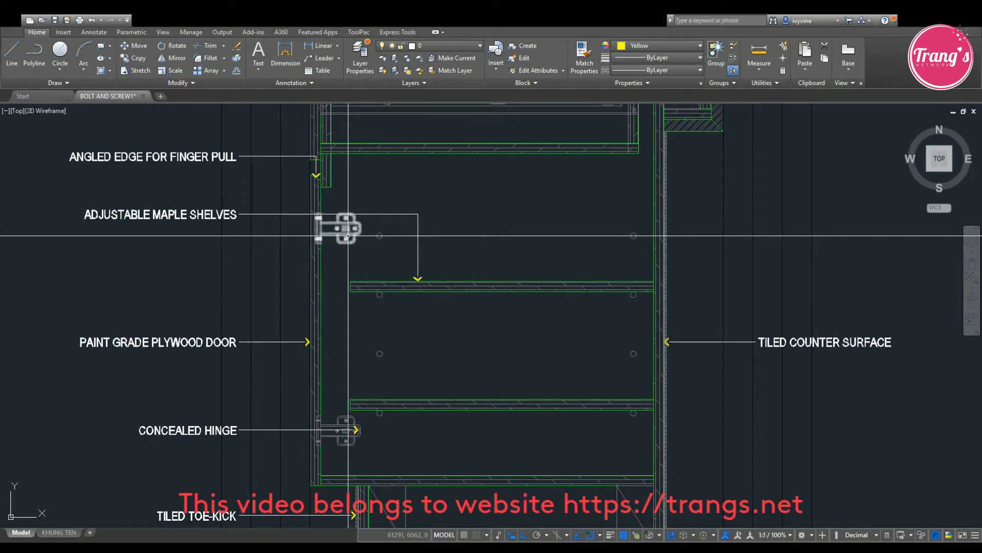
pyautogui.moveTo(383, 308); pyautogui.dragTo(356, 292, button='middle')
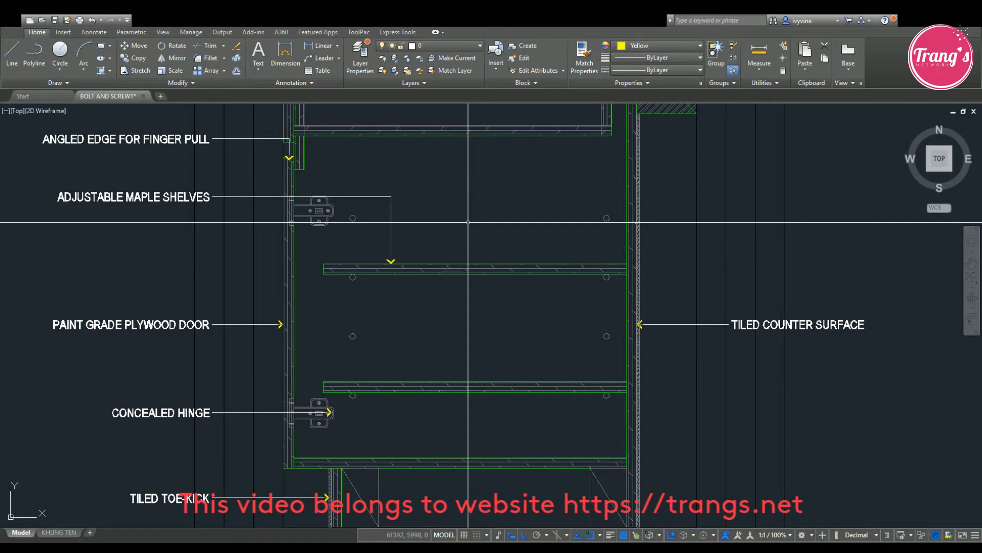
pyautogui.moveTo(359, 239); pyautogui.dragTo(382, 234, button='middle')
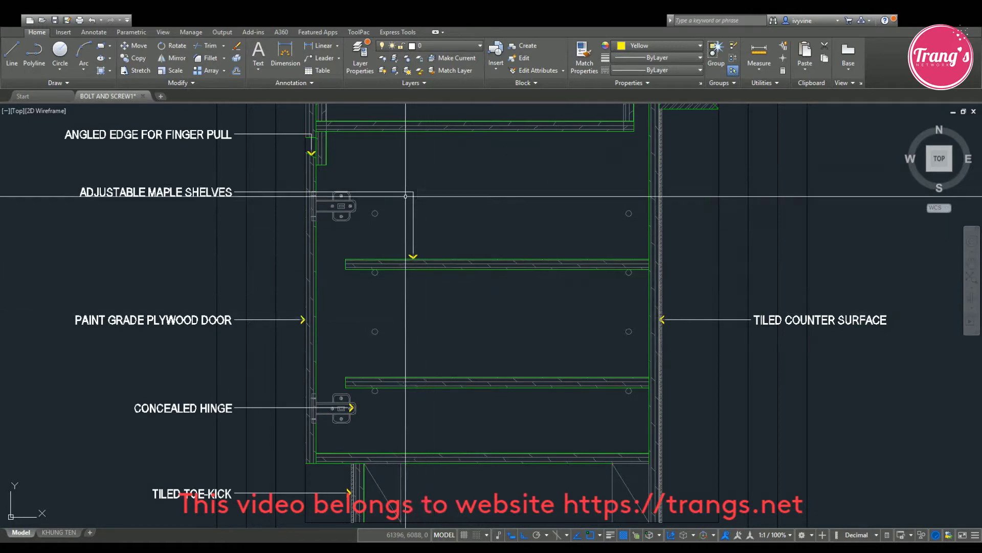
pyautogui.scroll(-2, 512, 287)
pyautogui.scroll(2, 521, 268)
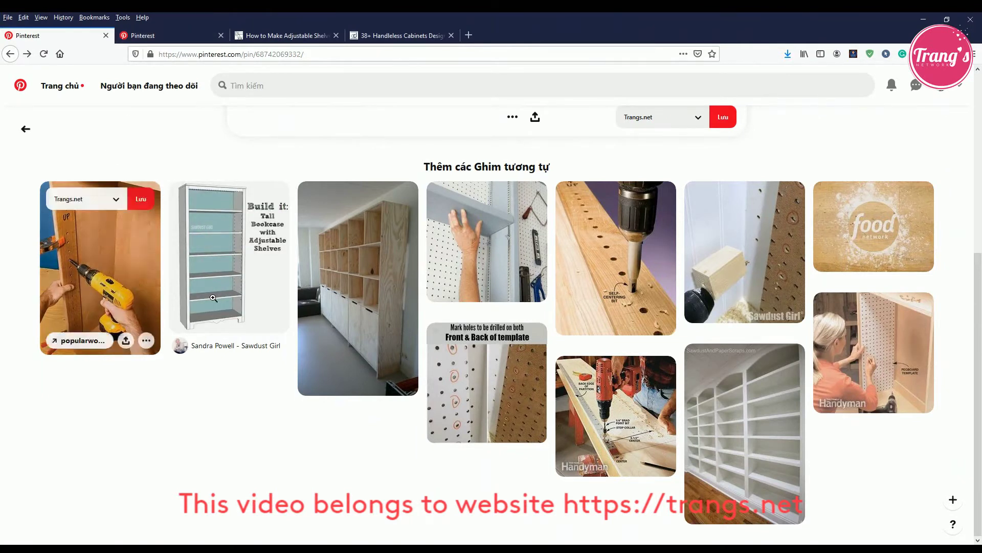
# Step: In Pinterest, return to the "cabinet adjustable shelves" results and view the "Tall Bookcase with Adjustable Shelves" pin's shelf holes
pyautogui.moveTo(200, 292)
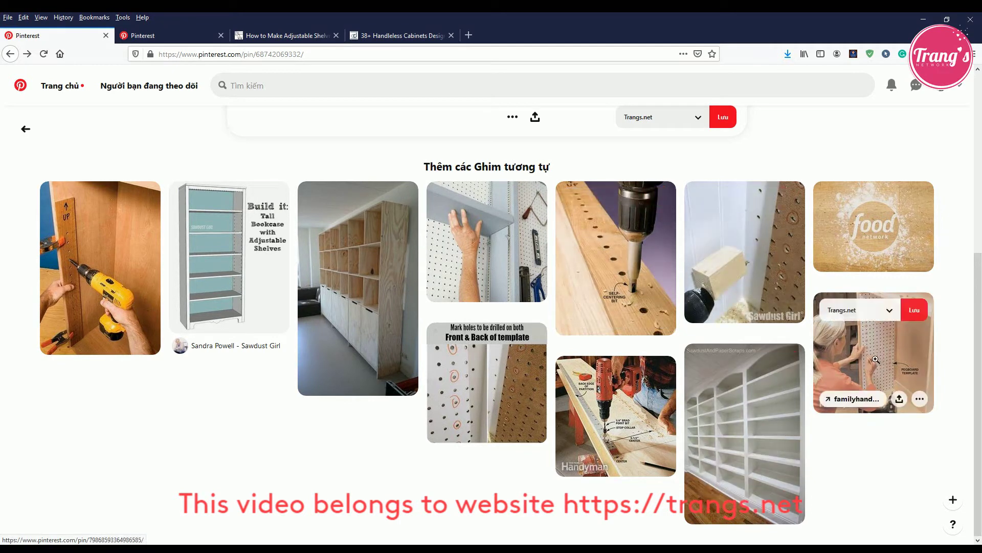
pyautogui.click(22, 133)
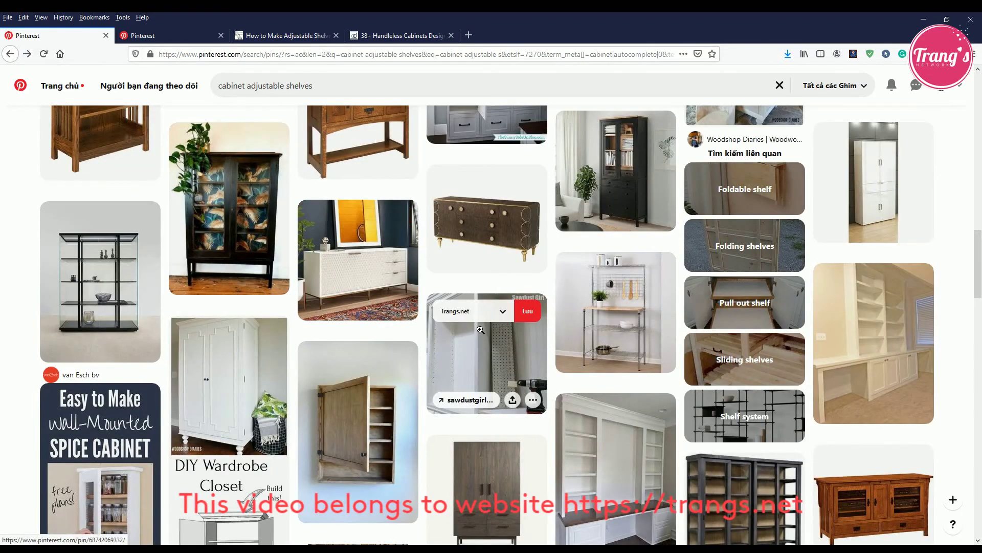
pyautogui.scroll(7, 460, 321)
pyautogui.click(268, 341)
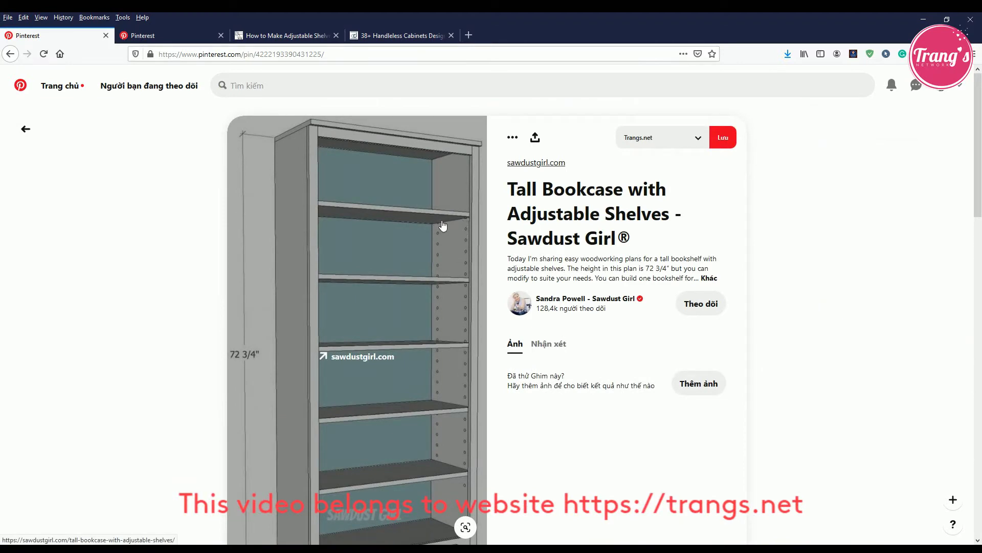
pyautogui.scroll(-2, 469, 233)
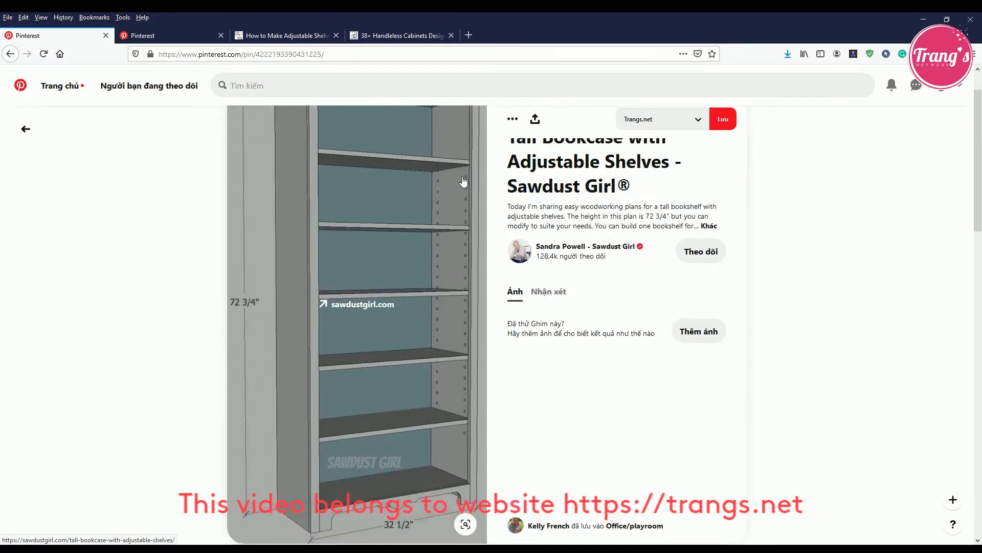
# Step: Browse the similar pins below the "Tall Bookcase with Adjustable Shelves" pin for more shelving and cabinet references
pyautogui.scroll(1, 463, 205)
pyautogui.scroll(-6, 463, 215)
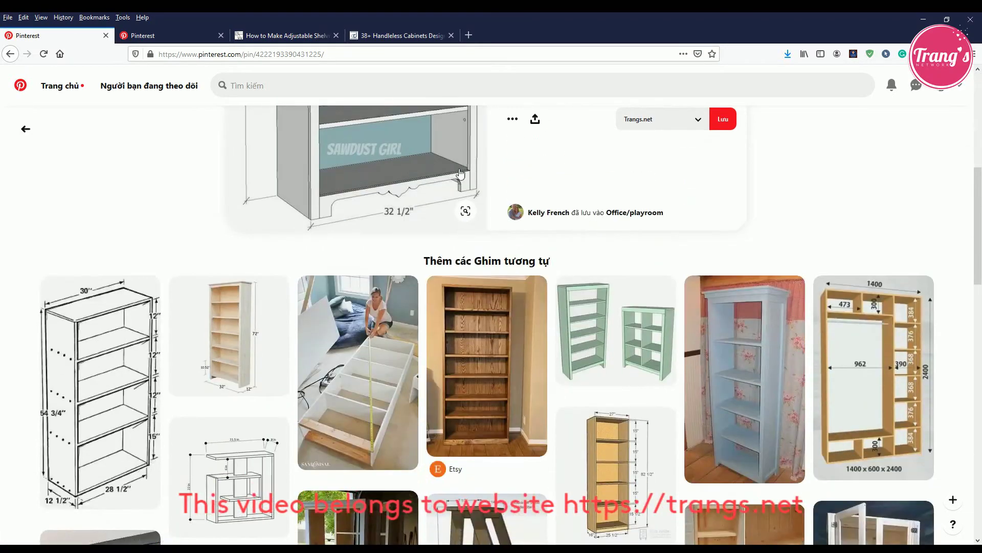
pyautogui.scroll(-6, 462, 306)
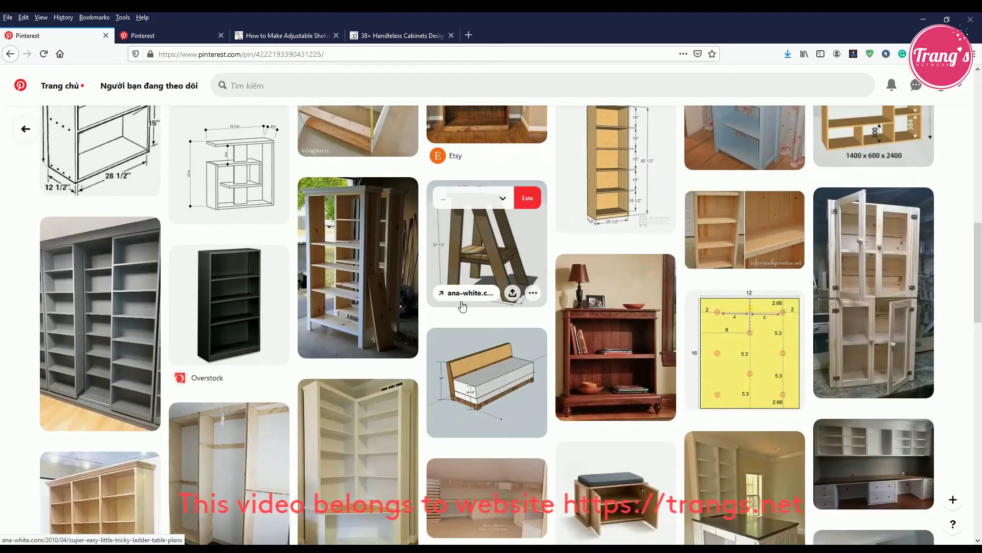
pyautogui.scroll(-3, 462, 306)
pyautogui.scroll(-3, 462, 300)
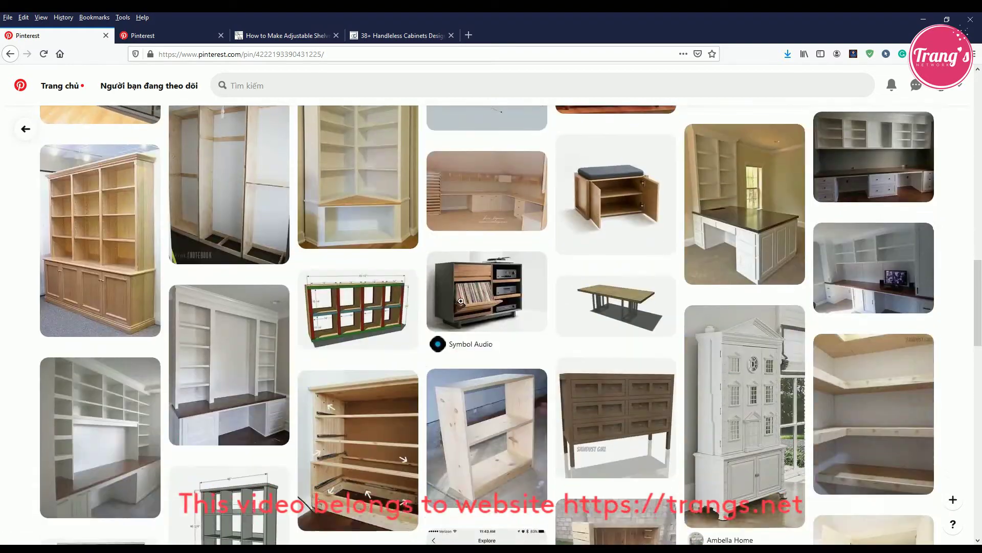
pyautogui.scroll(-9, 461, 301)
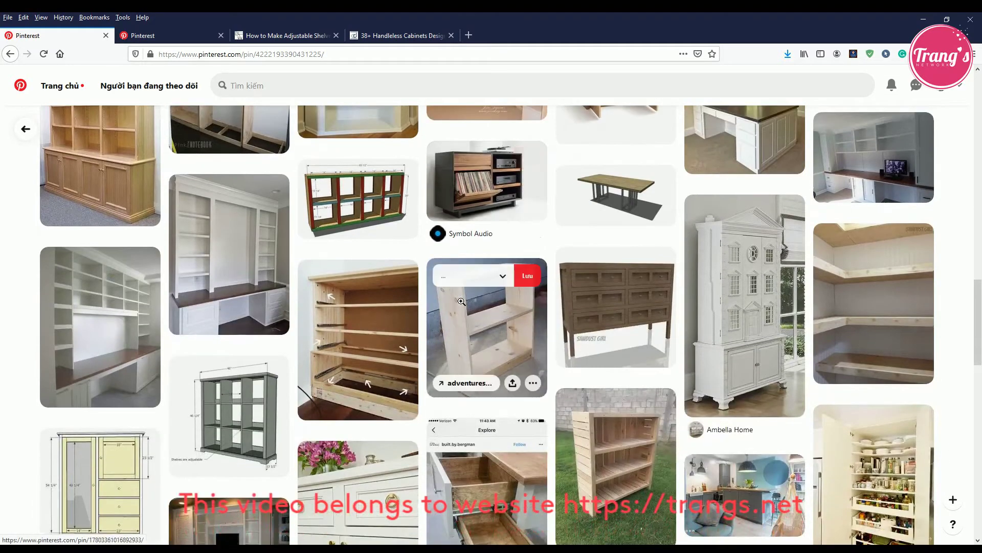
pyautogui.scroll(20, 462, 301)
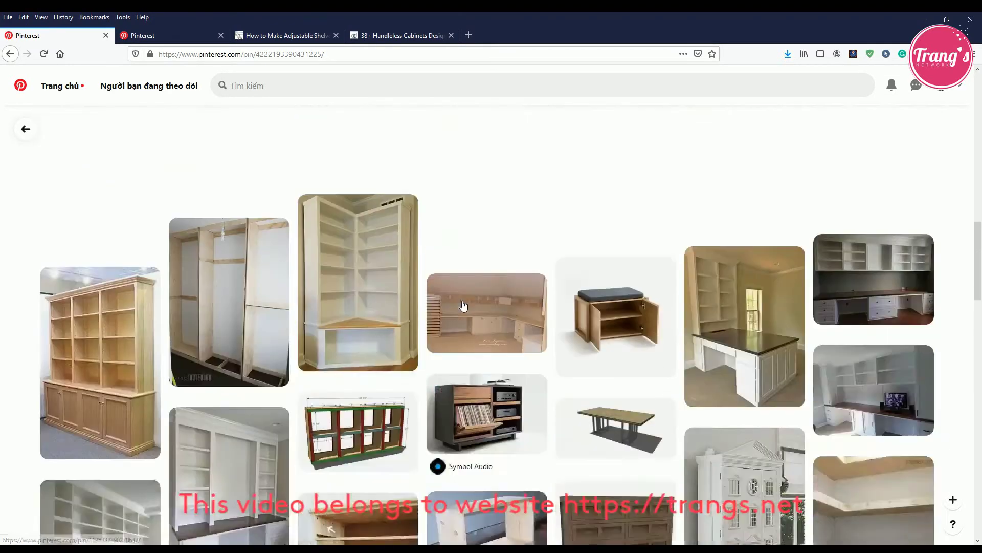
pyautogui.scroll(3, 6, 66)
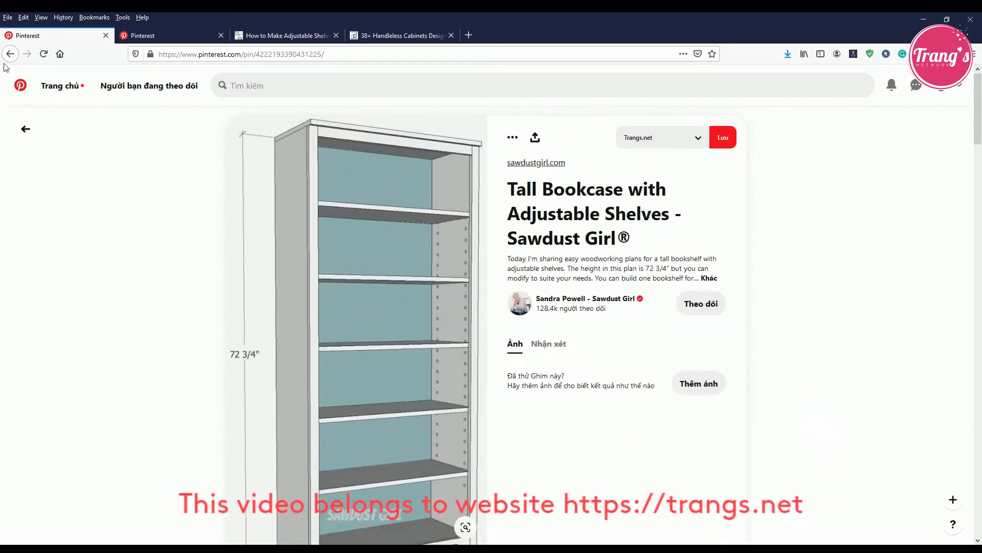
# Step: Return to the "cabinet adjustable shelves" results and view the Saws on Skates adjustable shelves pin with its shelf pin holes
pyautogui.click(26, 137)
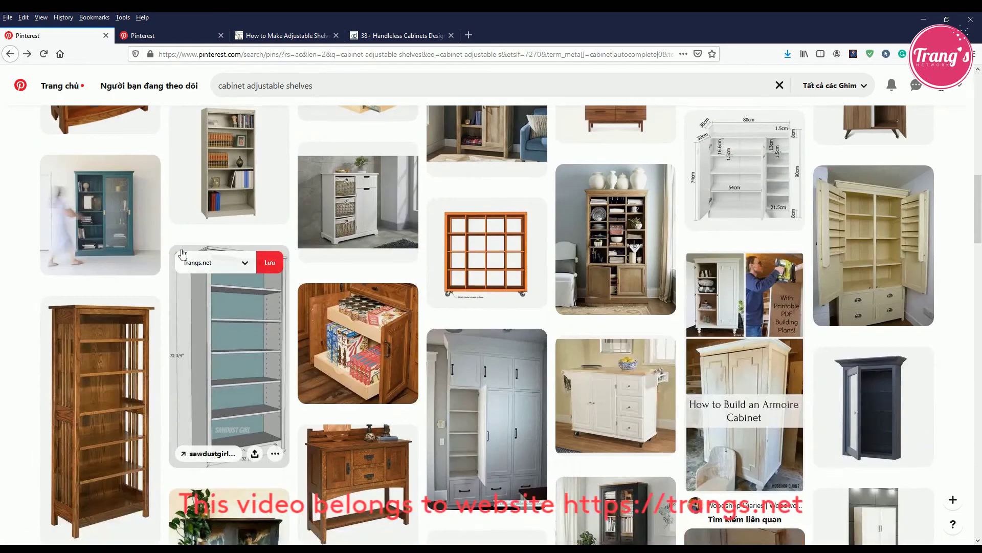
pyautogui.scroll(6, 181, 249)
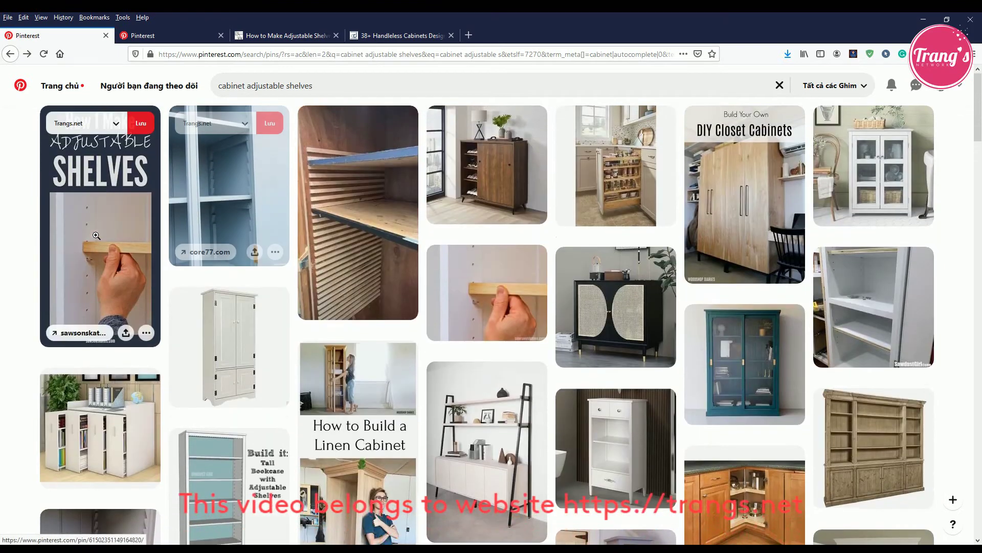
pyautogui.click(147, 250)
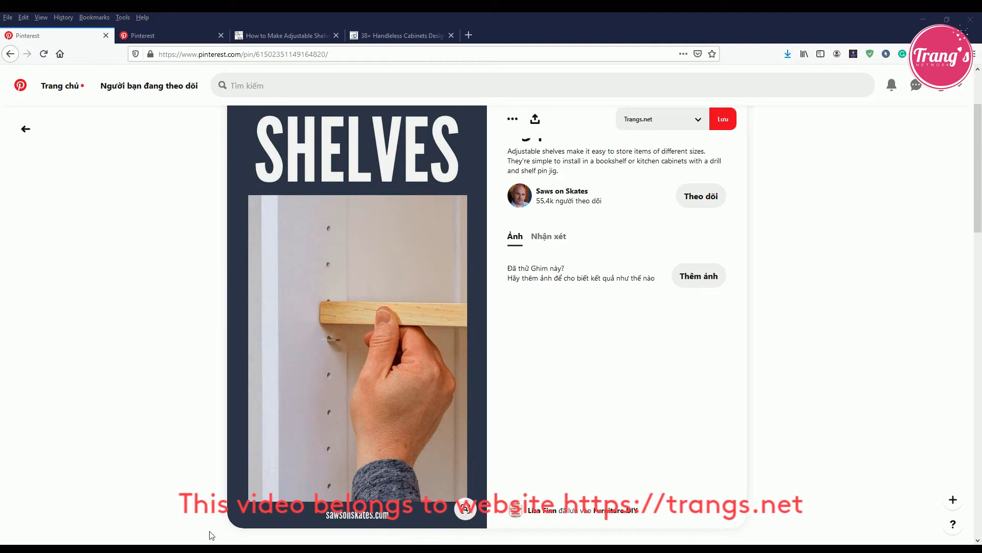
# Step: Switch to the "38+ Handleless Cabinets Design Inspiration" article and examine the finger-pull edges in its lead photos
pyautogui.click(195, 36)
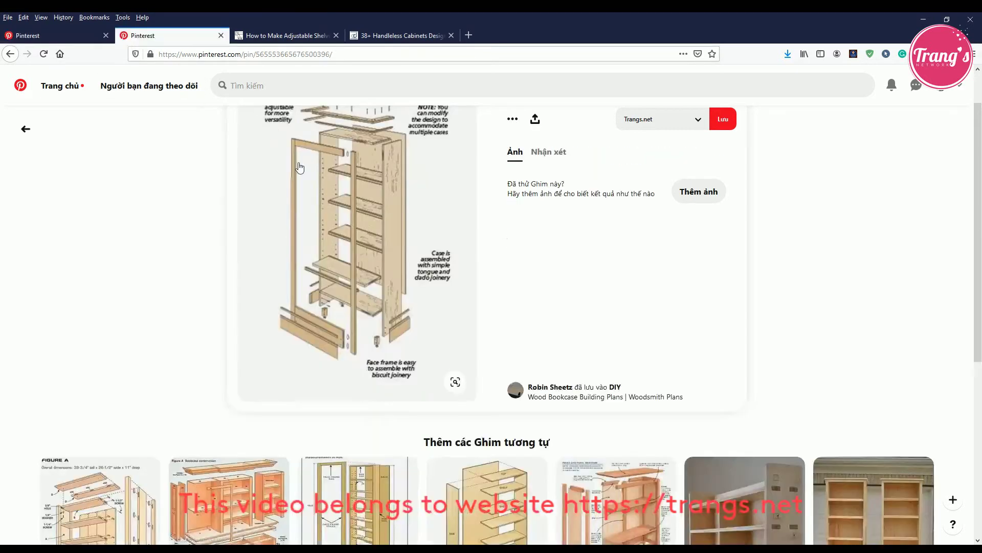
pyautogui.click(284, 37)
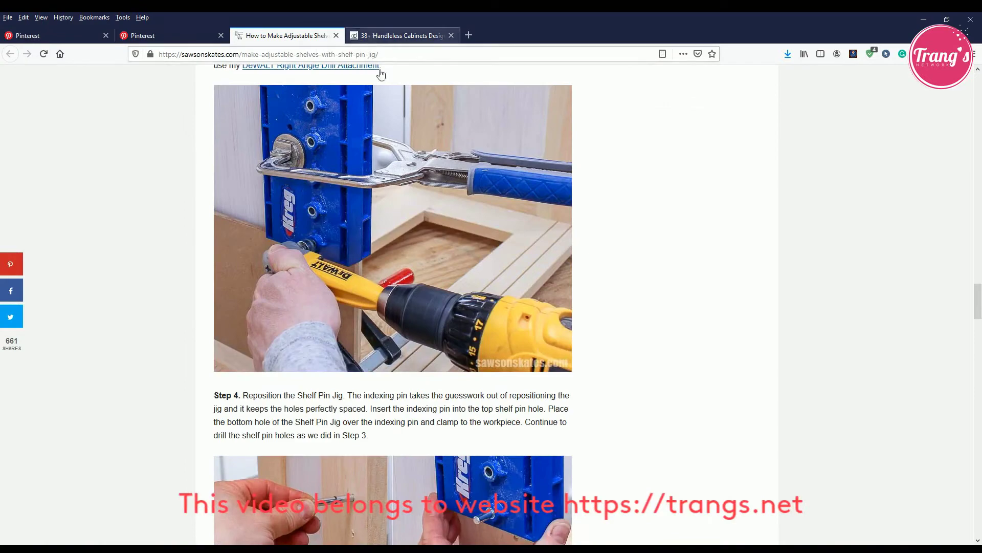
pyautogui.click(399, 36)
pyautogui.scroll(10, 441, 369)
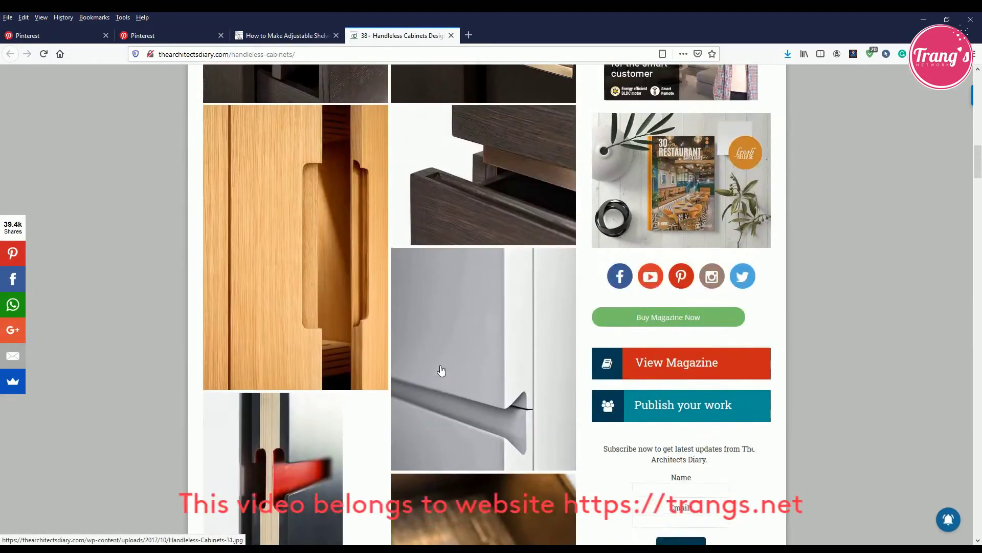
pyautogui.scroll(15, 441, 369)
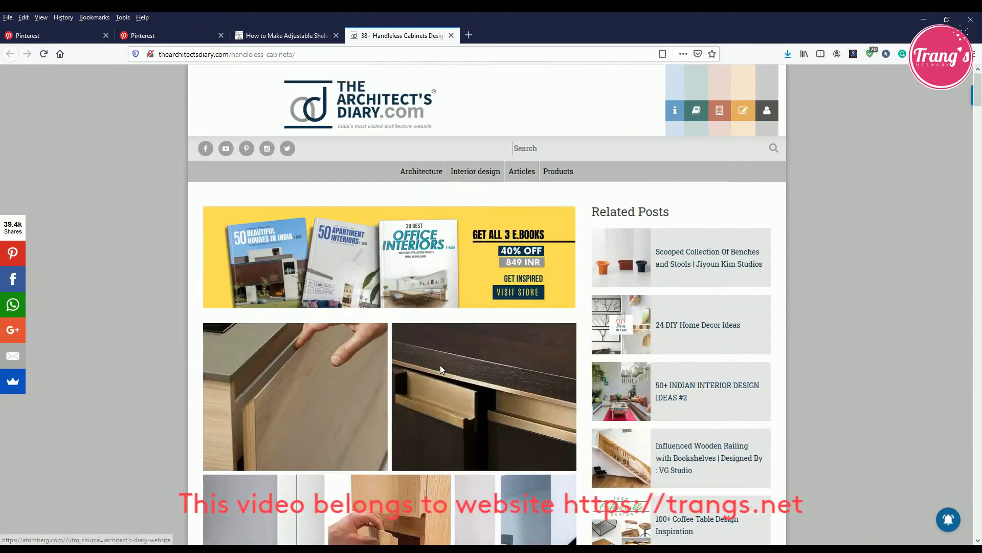
pyautogui.scroll(-6, 432, 338)
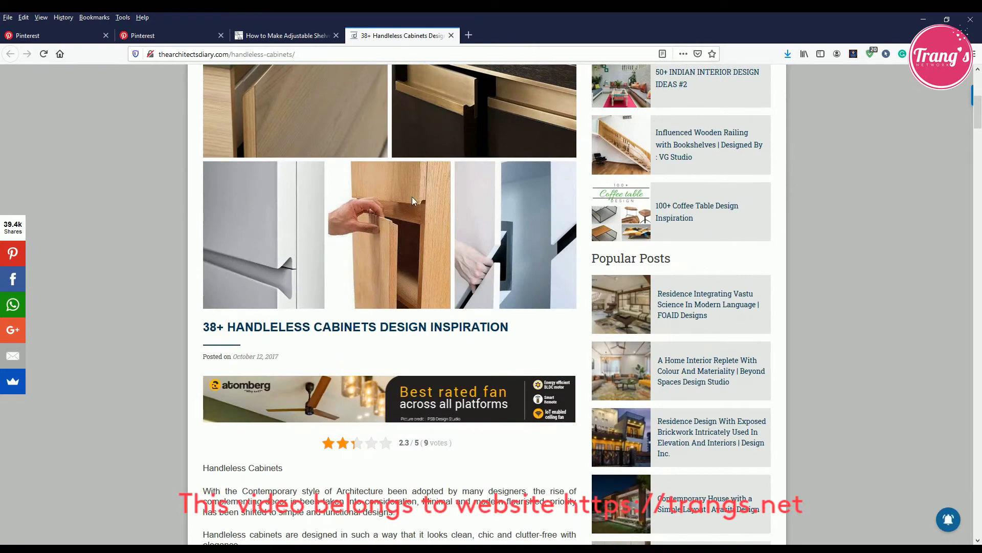
pyautogui.scroll(-4, 412, 196)
pyautogui.scroll(6, 276, 168)
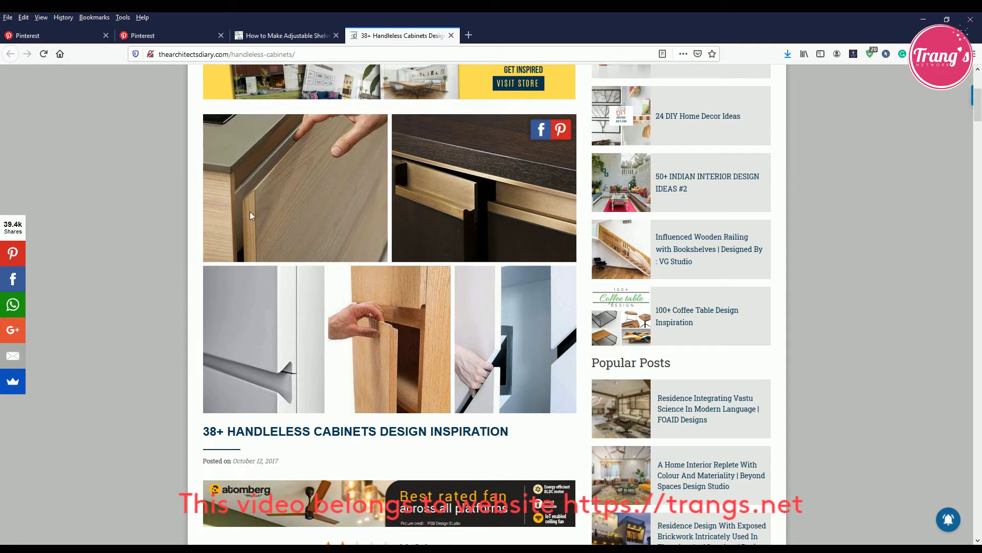
# Step: Browse the article's photo gallery through to the end, comparing the handleless drawer and door edge designs
pyautogui.scroll(-11, 266, 205)
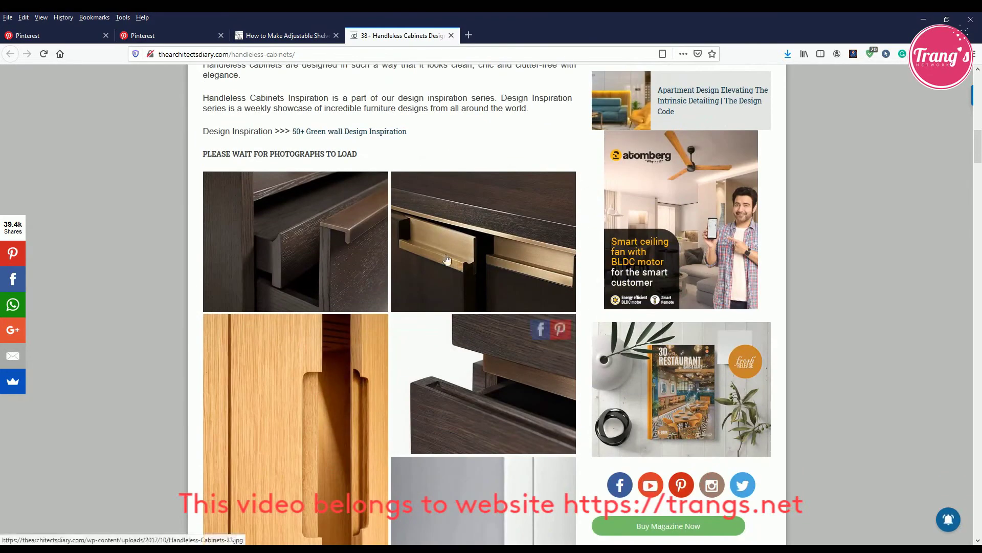
pyautogui.scroll(-14, 474, 379)
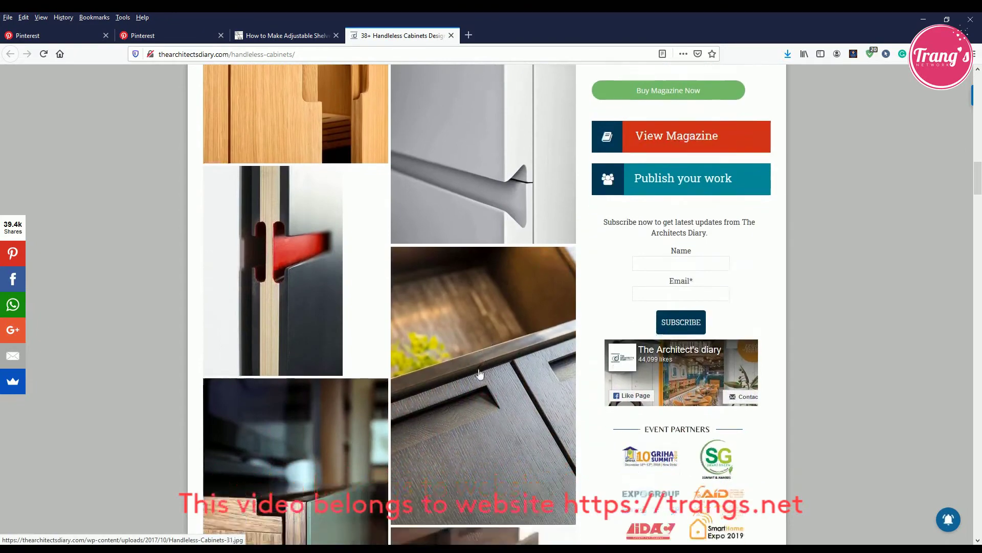
pyautogui.scroll(-20, 465, 324)
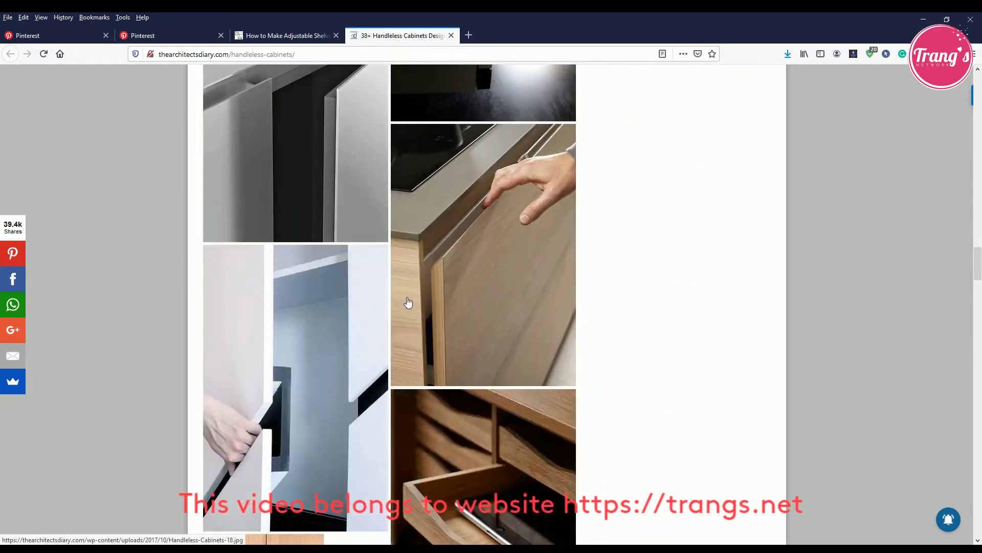
pyautogui.scroll(-12, 437, 280)
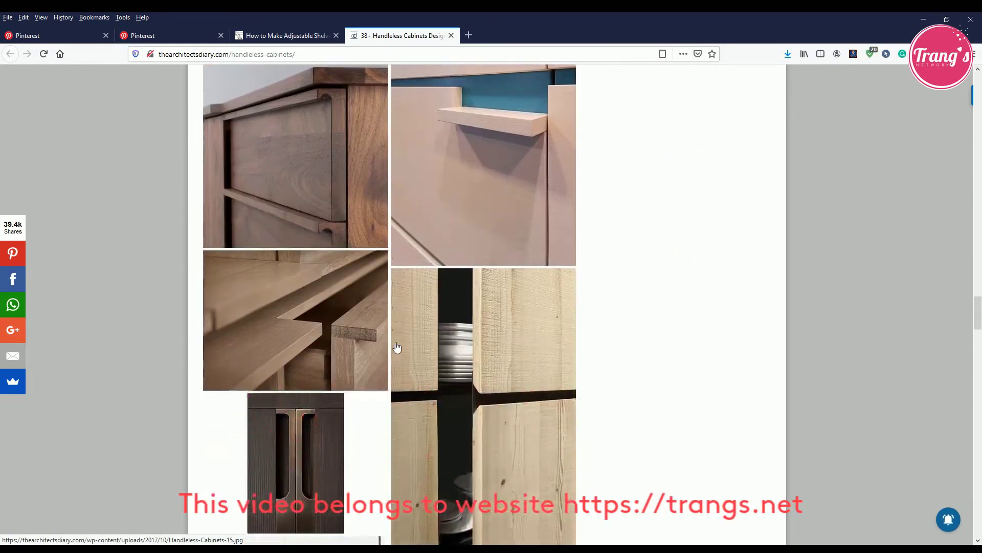
pyautogui.scroll(-15, 400, 357)
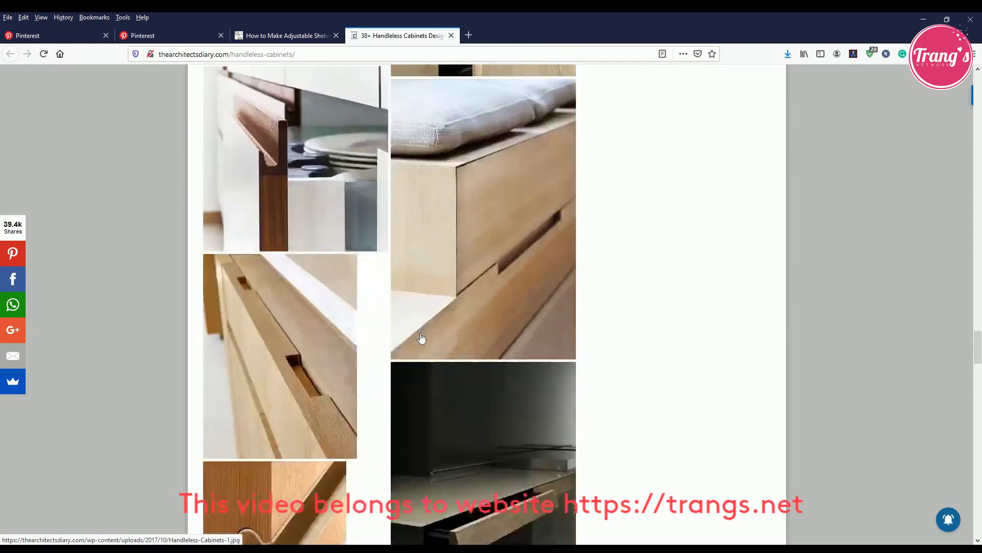
pyautogui.scroll(-15, 410, 370)
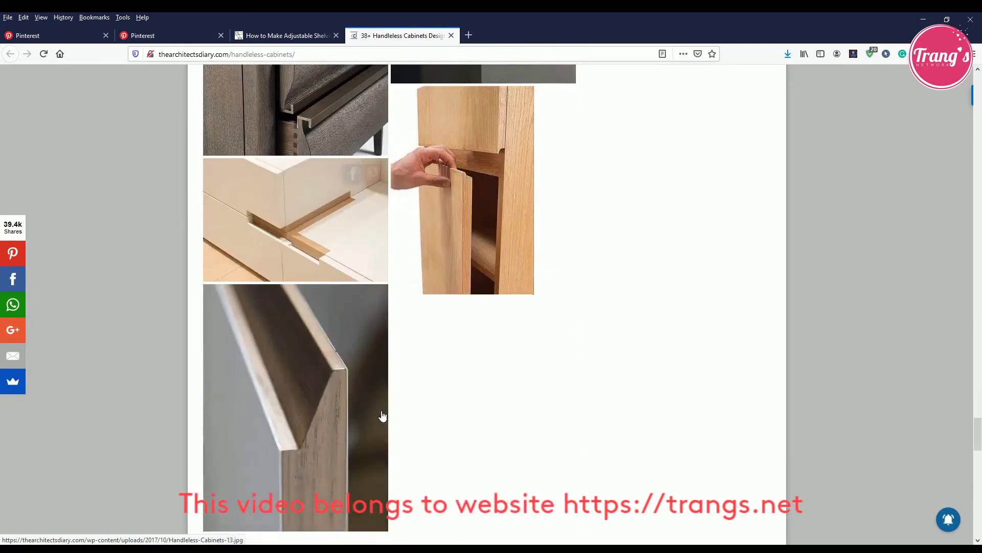
pyautogui.scroll(-4, 383, 412)
# Step: Go back over the last gallery photos to examine the recessed grips and shaped drawer-front edges
pyautogui.scroll(11, 382, 410)
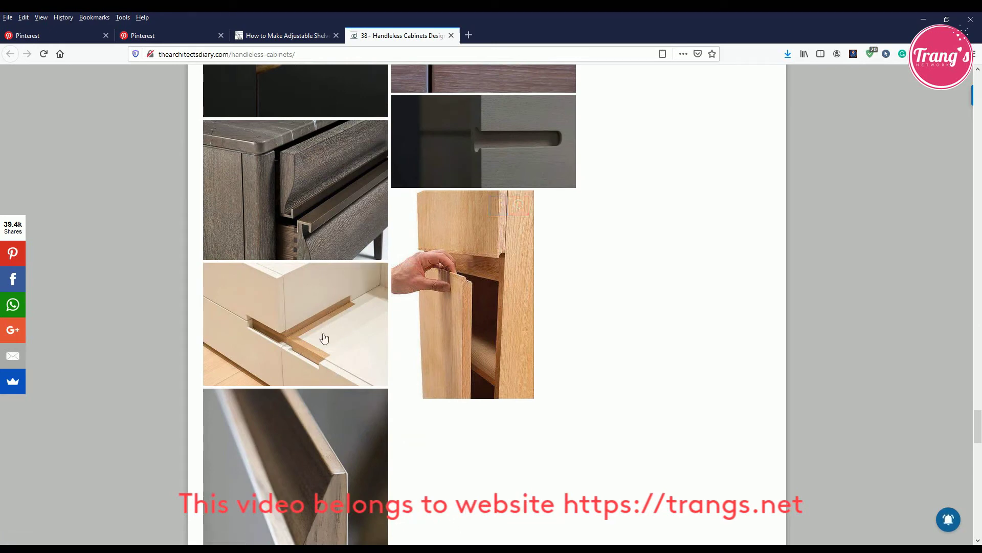
pyautogui.scroll(6, 451, 323)
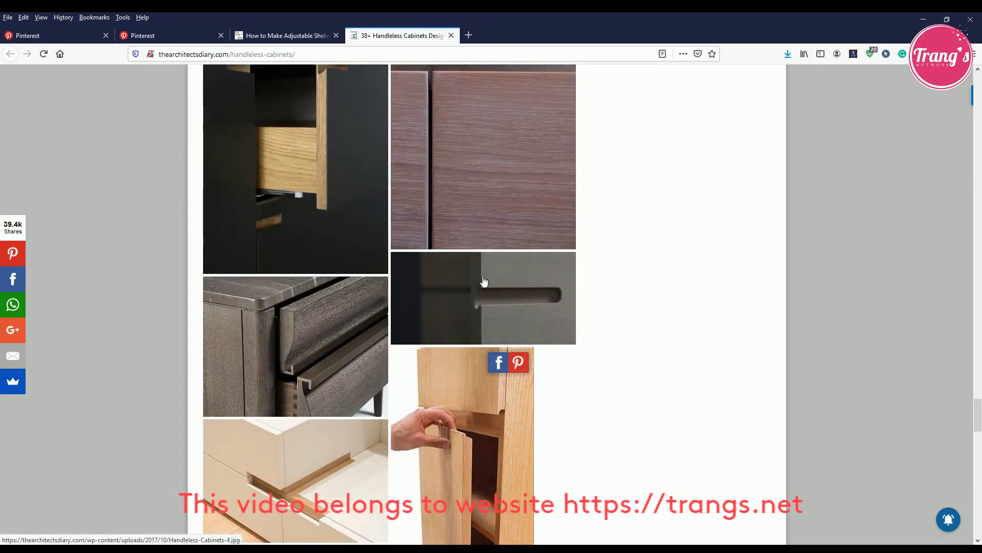
pyautogui.scroll(2, 430, 263)
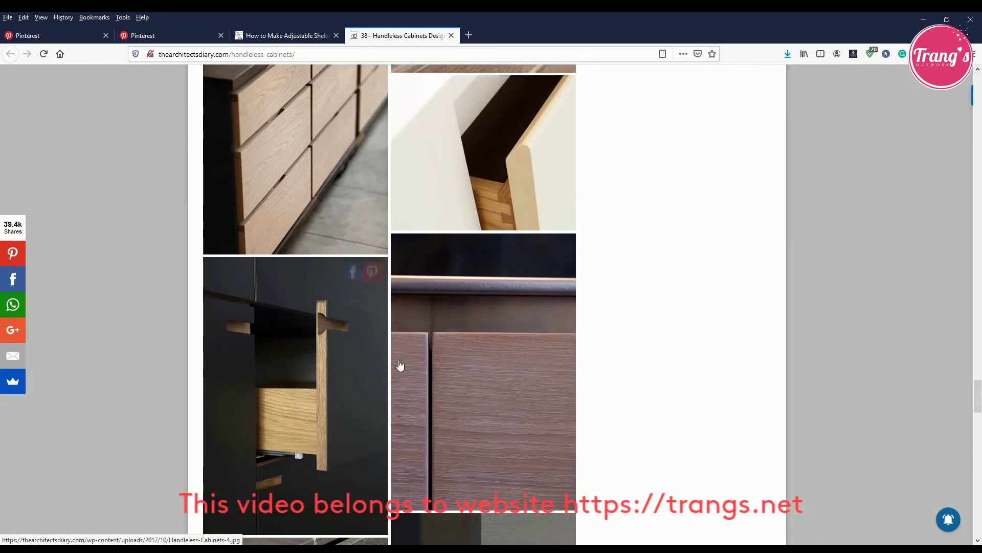
pyautogui.scroll(3, 394, 253)
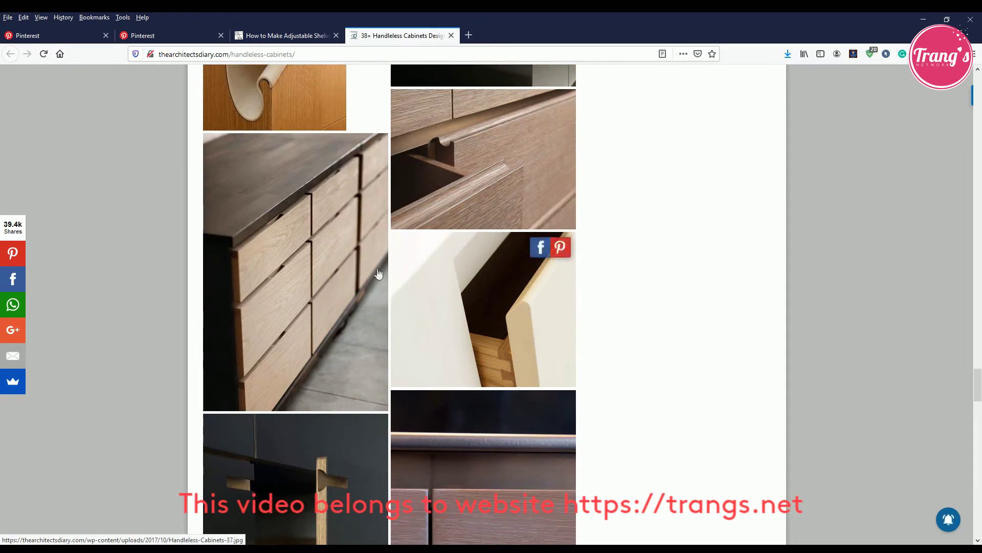
pyautogui.scroll(2, 296, 358)
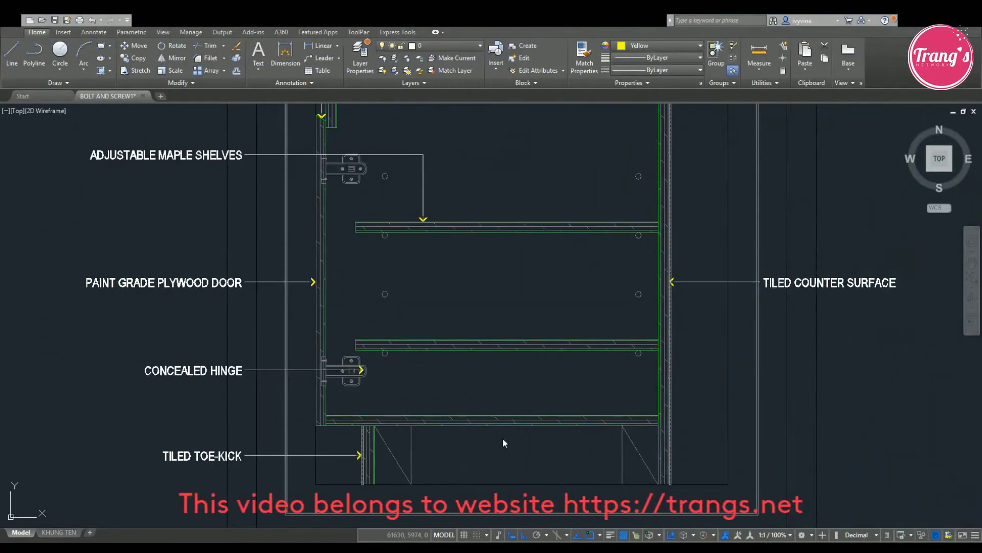
# Step: In AutoCAD, examine the tiled toe-kick and how it is set back beneath the cabinet door and base panel
pyautogui.moveTo(414, 422); pyautogui.dragTo(439, 370, button='middle')
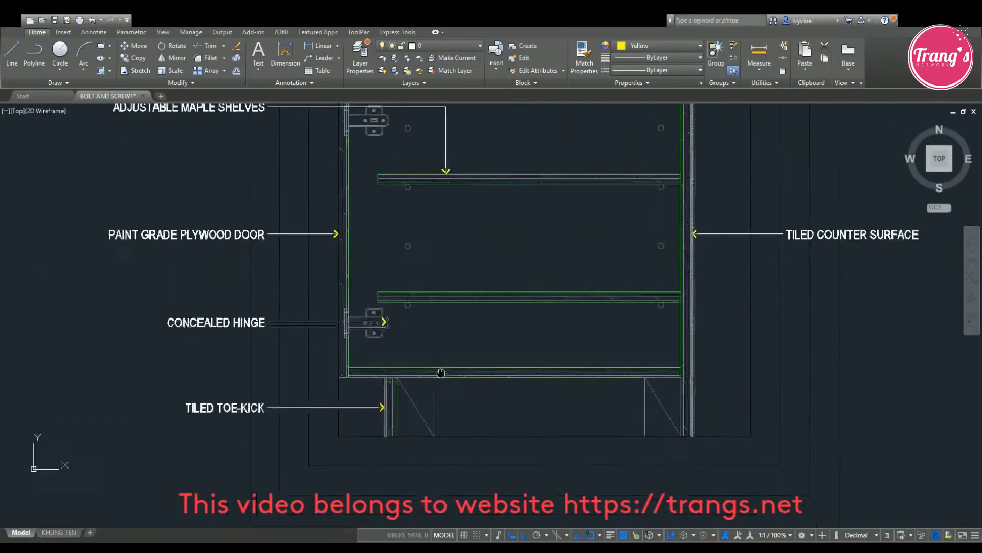
pyautogui.scroll(2, 363, 399)
pyautogui.moveTo(363, 399); pyautogui.dragTo(467, 386, button='middle')
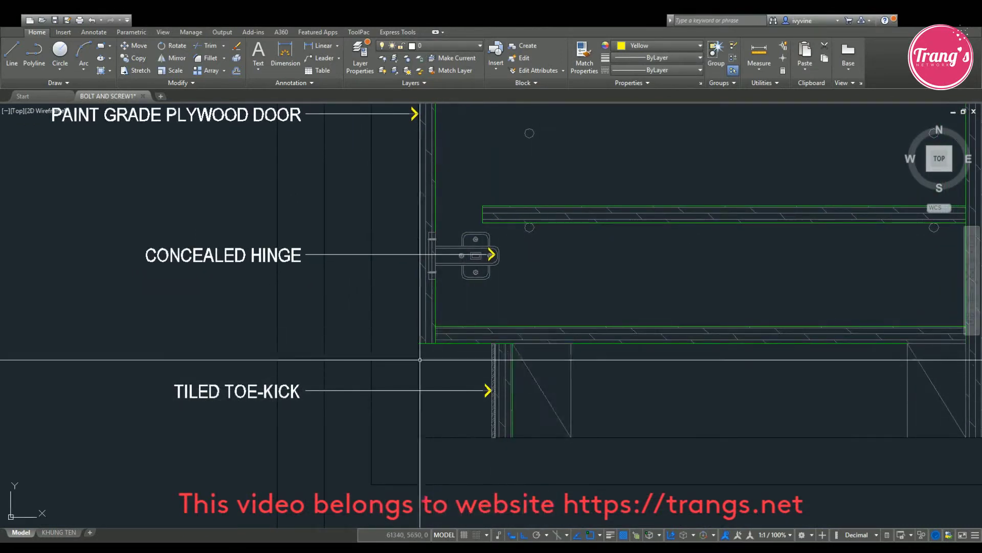
pyautogui.moveTo(356, 382); pyautogui.dragTo(376, 383, button='middle')
pyautogui.scroll(-3, 376, 382)
pyautogui.scroll(1, 389, 384)
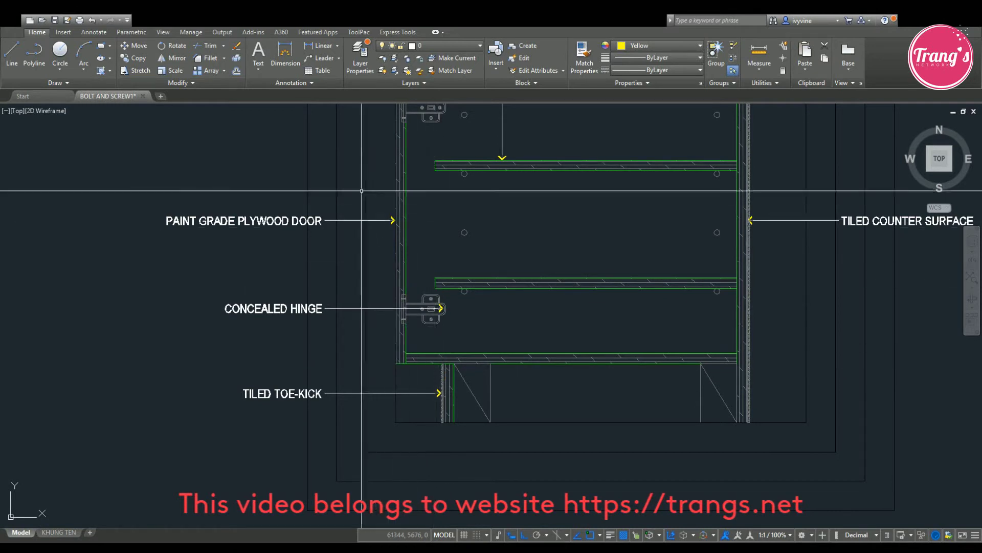
pyautogui.scroll(2, 354, 149)
pyautogui.moveTo(358, 434); pyautogui.dragTo(338, 333, button='middle')
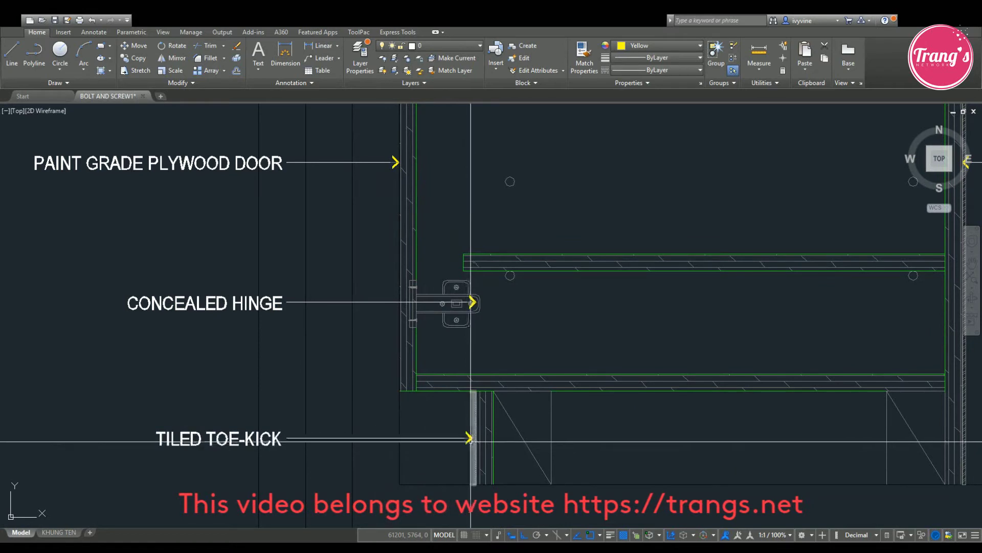
# Step: View the whole cabinet section, and examine the tiled counter surface along the cabinet's back panel
pyautogui.scroll(-4, 425, 436)
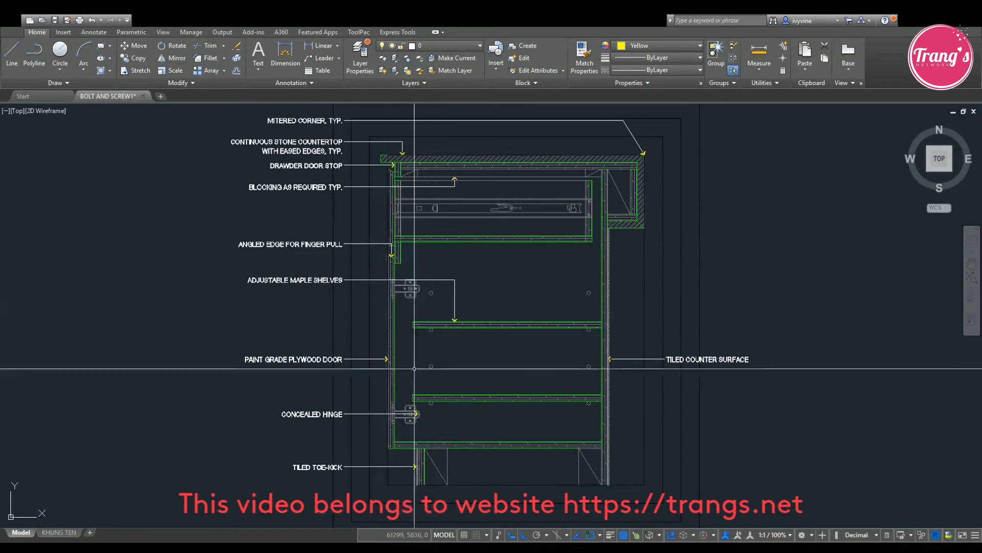
pyautogui.moveTo(691, 289)
pyautogui.mouseDown(button='middle')
pyautogui.moveTo(602, 286)
pyautogui.moveTo(588, 303)
pyautogui.mouseUp(button='middle')
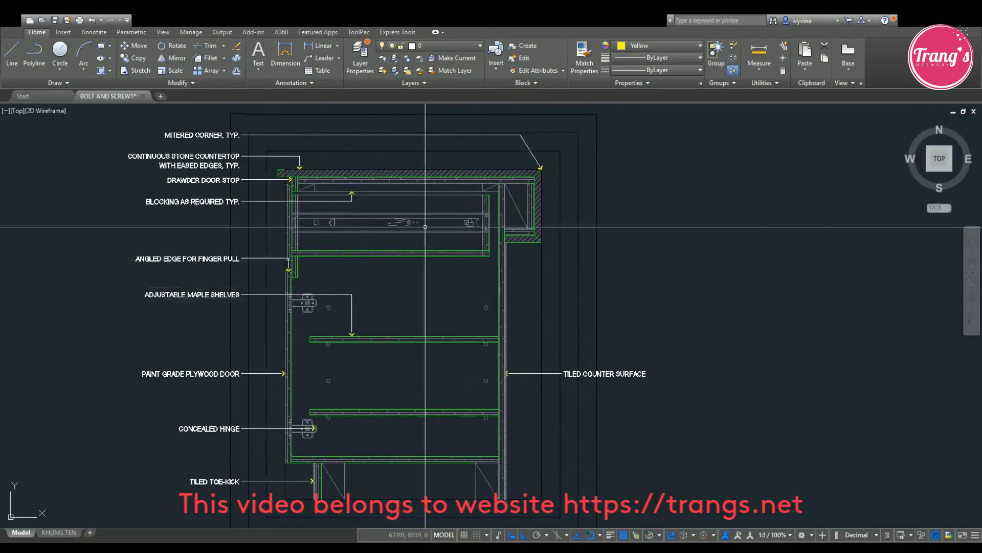
pyautogui.moveTo(481, 213); pyautogui.dragTo(479, 206, button='middle')
pyautogui.moveTo(508, 266); pyautogui.dragTo(497, 262, button='middle')
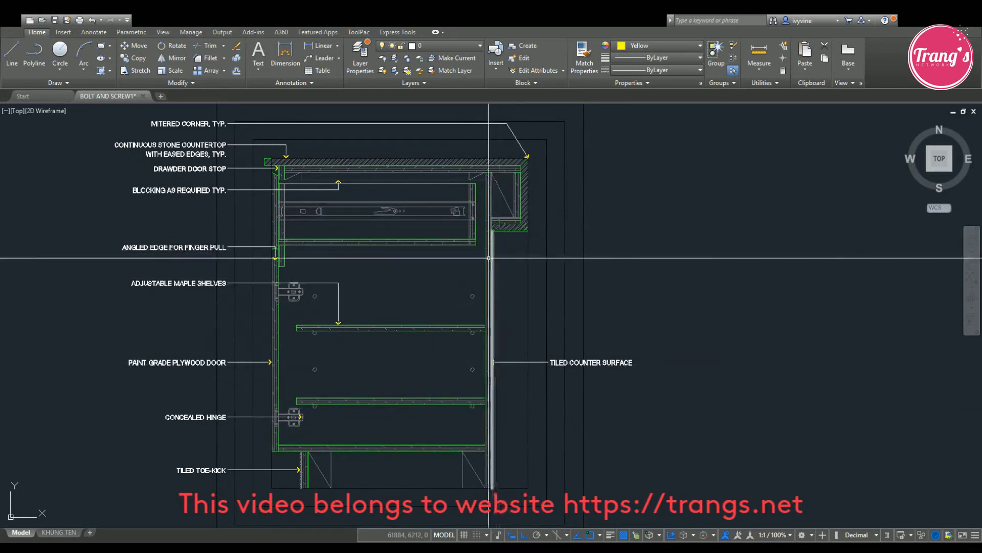
pyautogui.scroll(2, 531, 354)
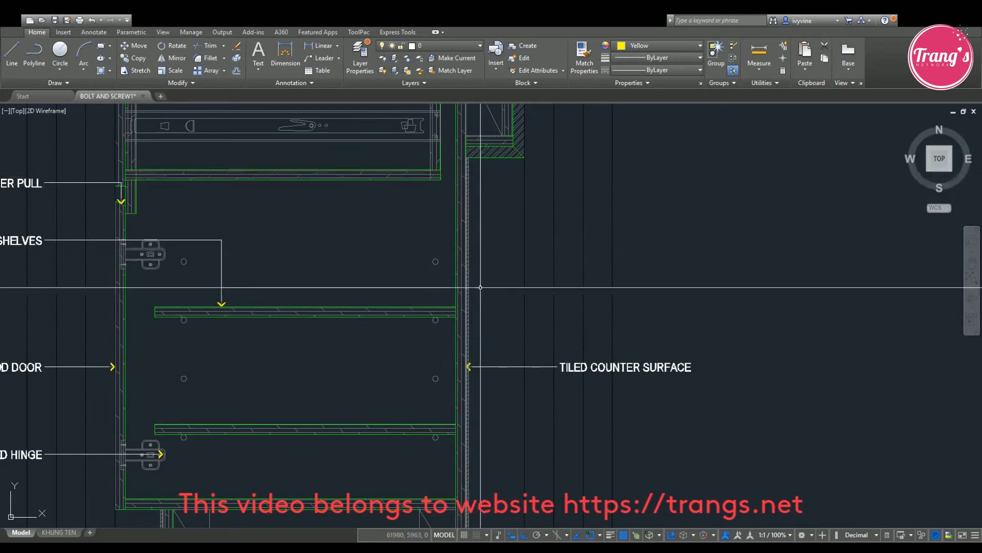
pyautogui.moveTo(475, 373); pyautogui.dragTo(449, 261, button='middle')
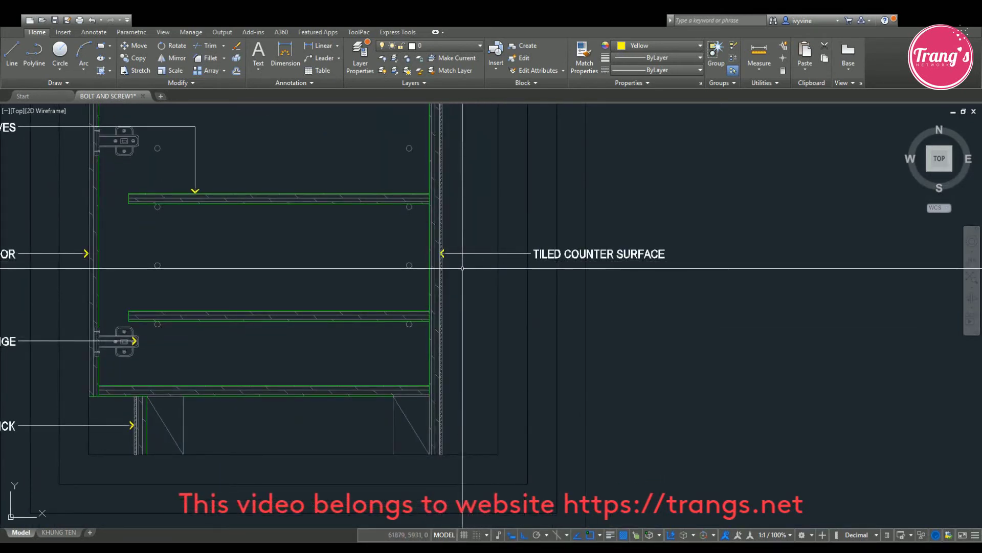
# Step: Examine up close the tile layer on the cabinet's back panel where the tiled counter surface leader points
pyautogui.scroll(6, 456, 266)
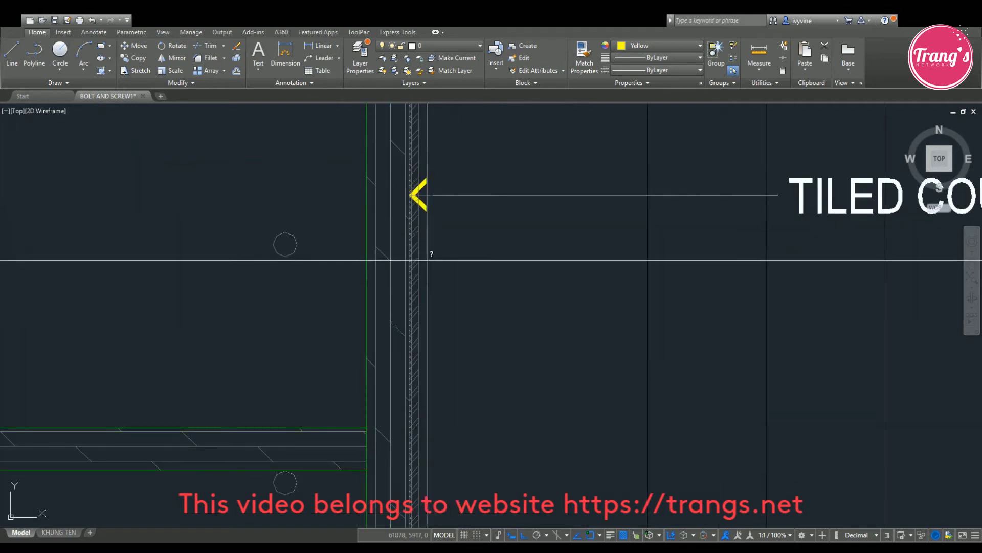
pyautogui.scroll(-6, 412, 256)
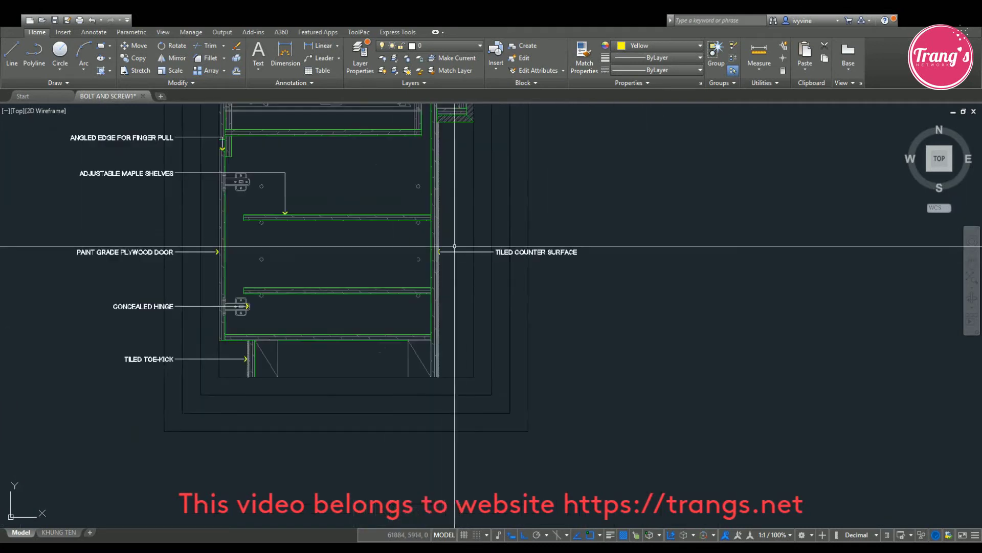
pyautogui.scroll(6, 449, 210)
pyautogui.scroll(-6, 449, 209)
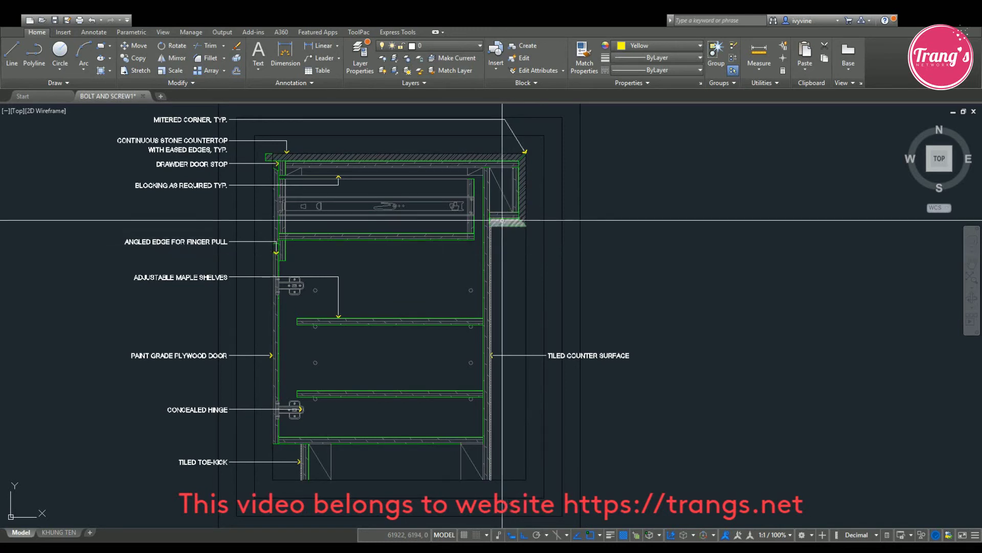
# Step: Examine the mitered stone return beneath the countertop overhang and where it meets the back tiles, and review the whole cabinet section
pyautogui.scroll(5, 503, 221)
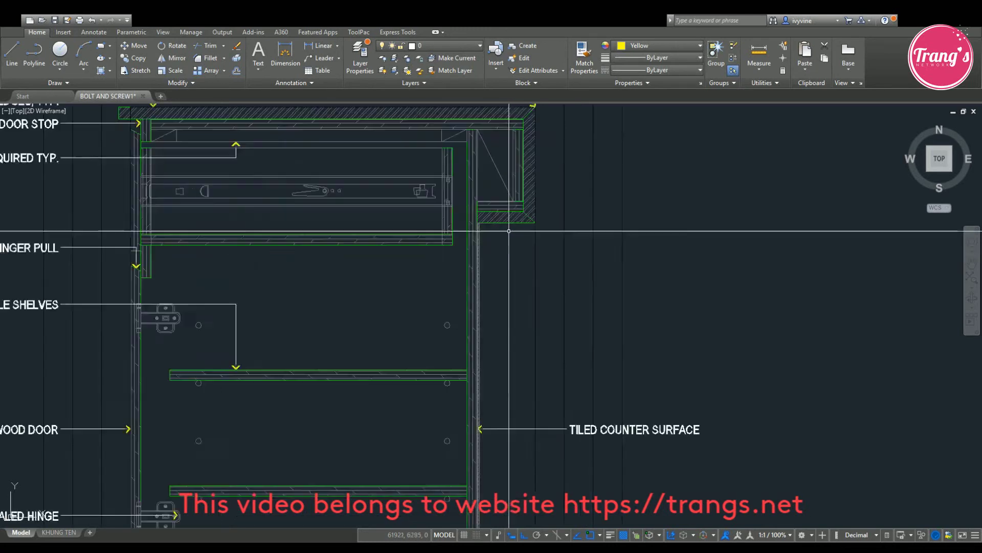
pyautogui.scroll(4, 505, 287)
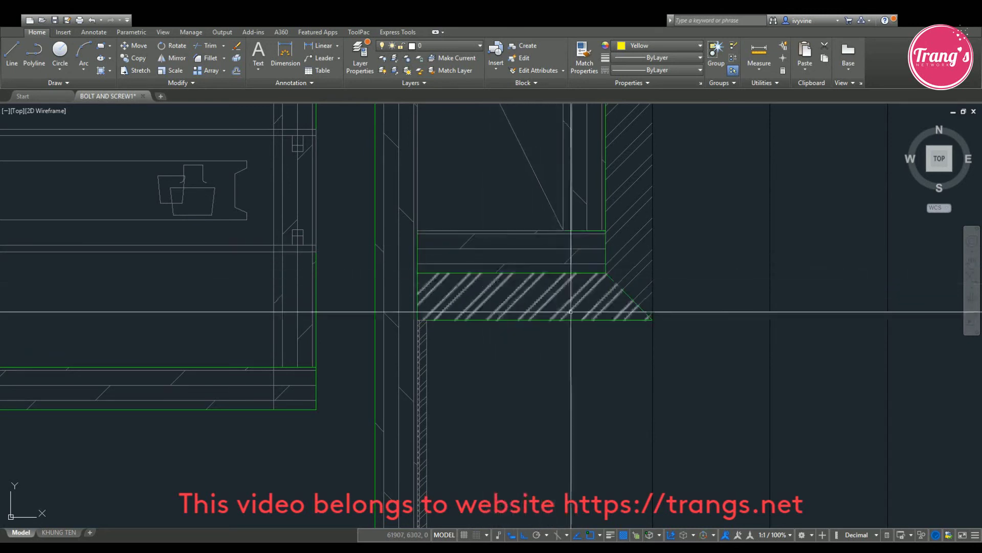
pyautogui.scroll(-4, 521, 305)
pyautogui.scroll(-3, 521, 305)
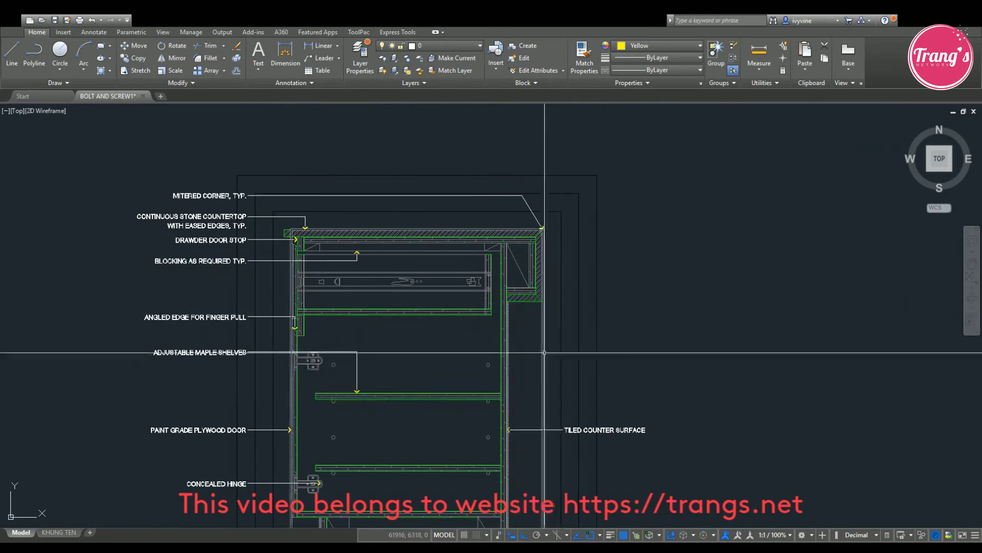
pyautogui.moveTo(511, 330)
pyautogui.mouseDown(button='middle')
pyautogui.moveTo(533, 336)
pyautogui.moveTo(540, 257)
pyautogui.mouseUp(button='middle')
pyautogui.moveTo(521, 351); pyautogui.dragTo(523, 352, button='middle')
pyautogui.moveTo(460, 321); pyautogui.dragTo(456, 335, button='middle')
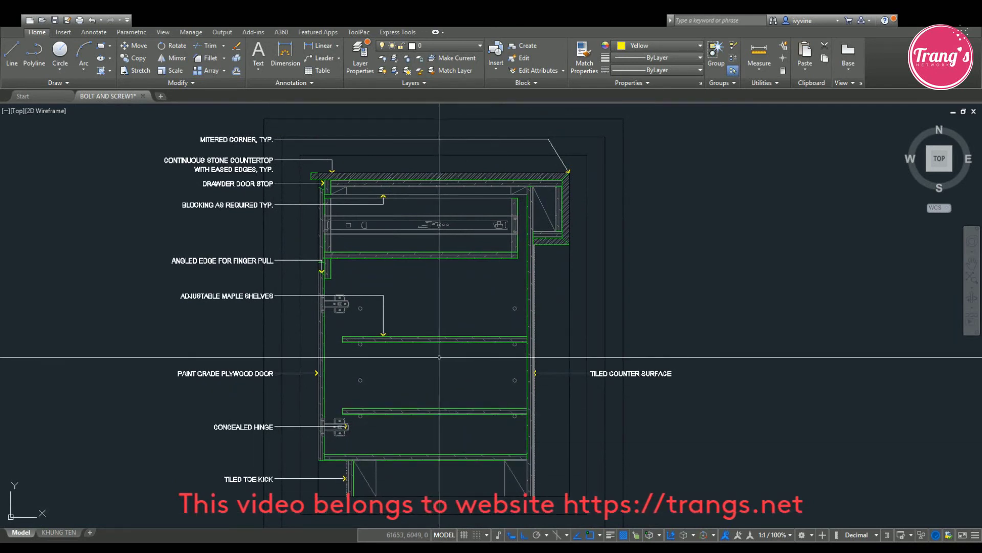
pyautogui.moveTo(439, 356); pyautogui.dragTo(471, 352, button='middle')
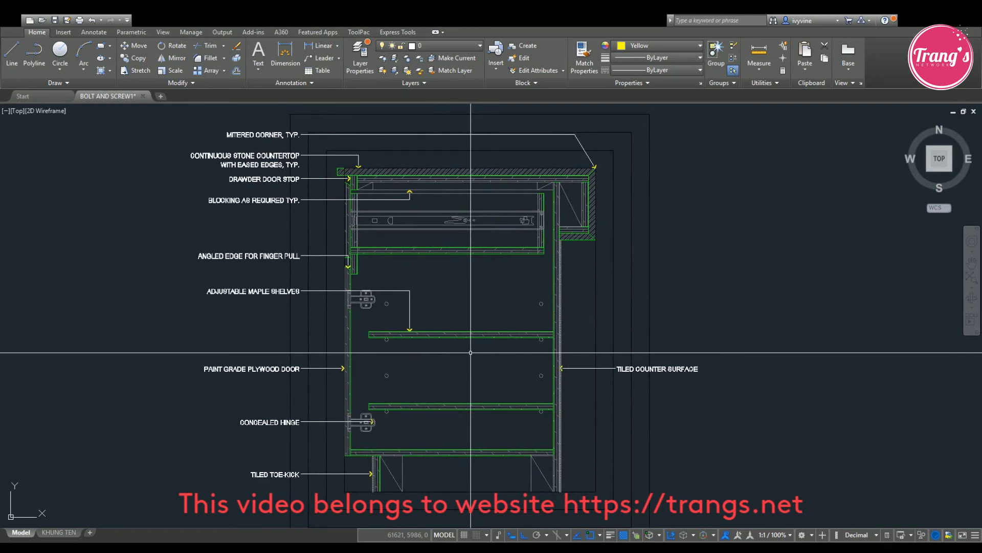